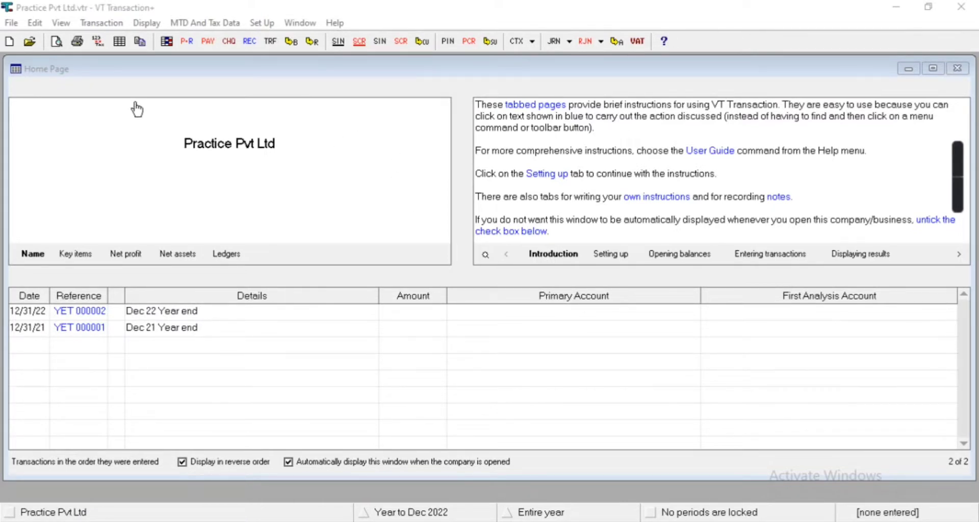
Step: Open and close the purchase invoice and purchase credit note forms to explore them
left_click(115, 24)
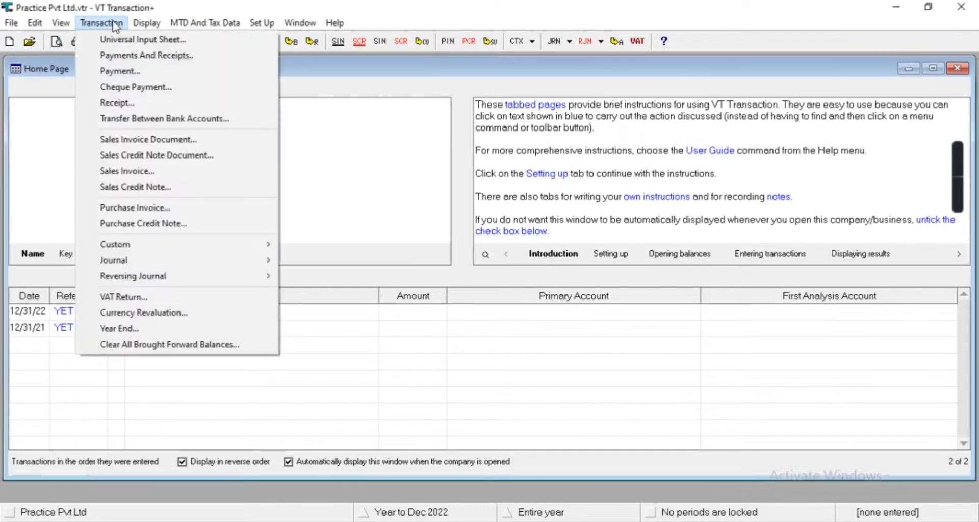
left_click(188, 209)
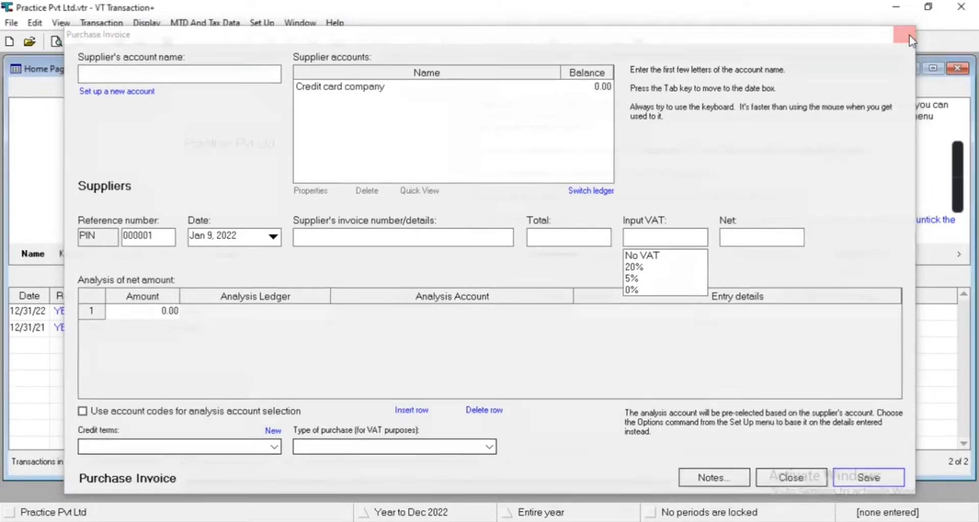
left_click(906, 34)
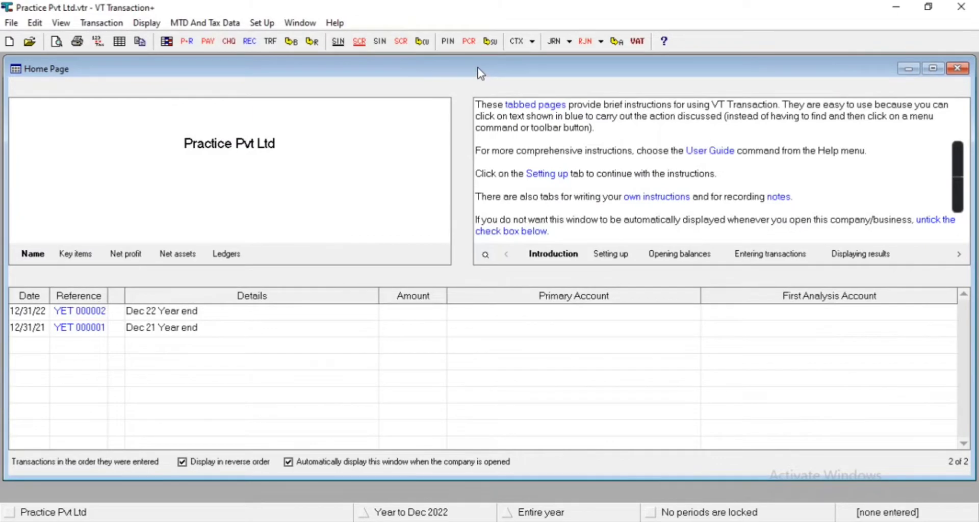
left_click(448, 42)
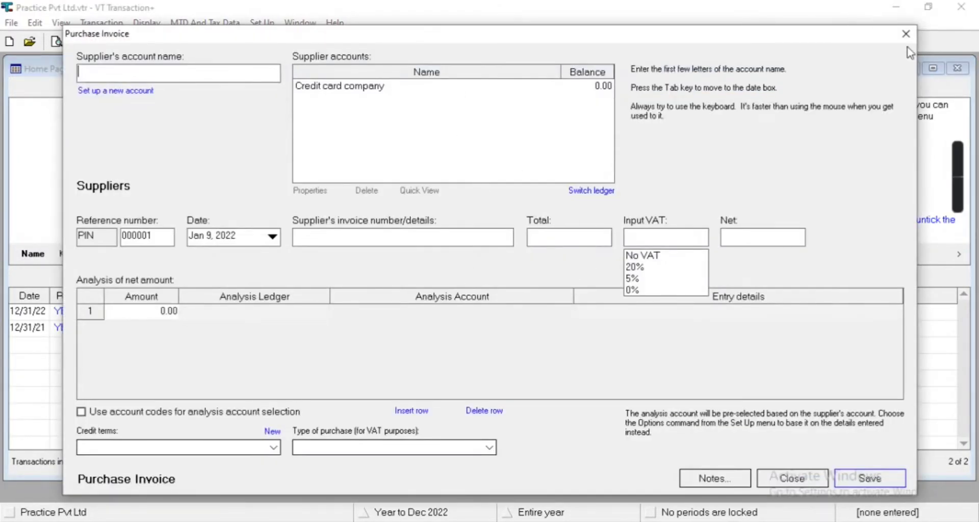
left_click(906, 35)
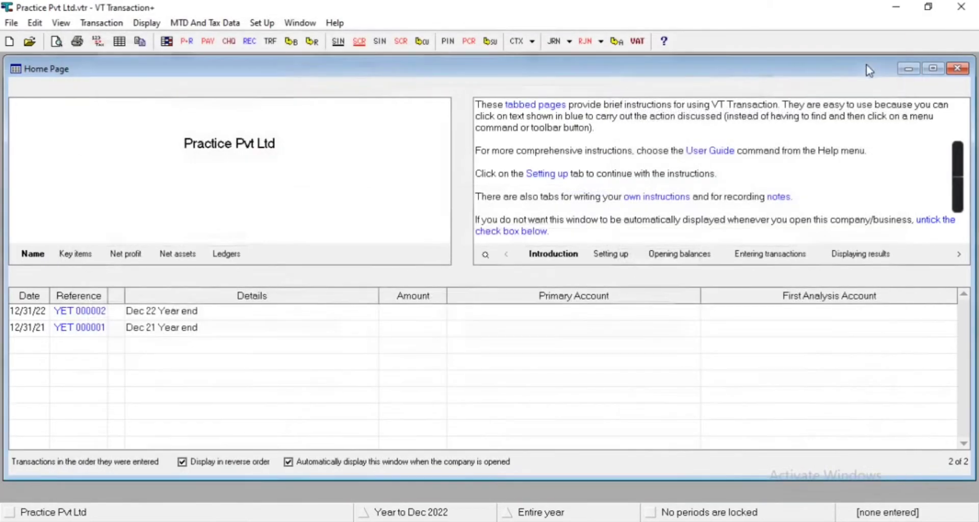
left_click(84, 25)
left_click(183, 224)
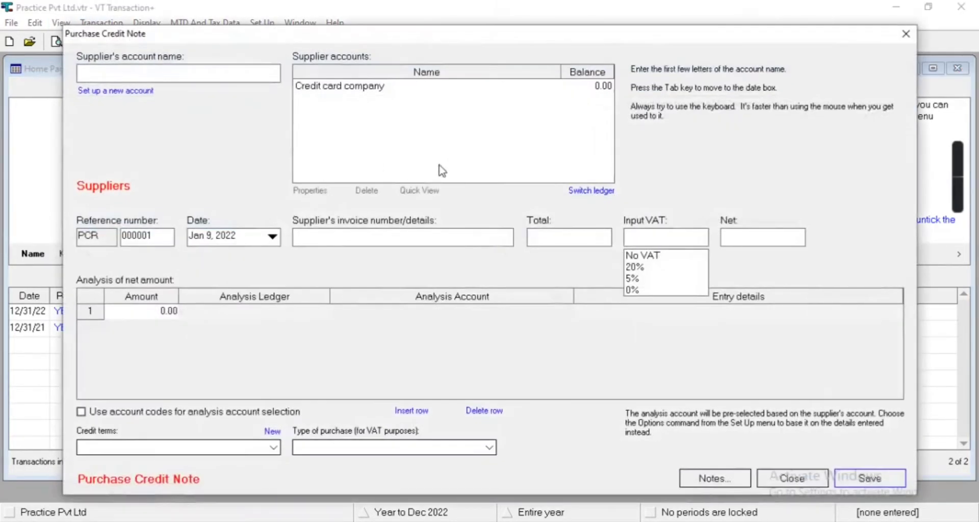
left_click(906, 34)
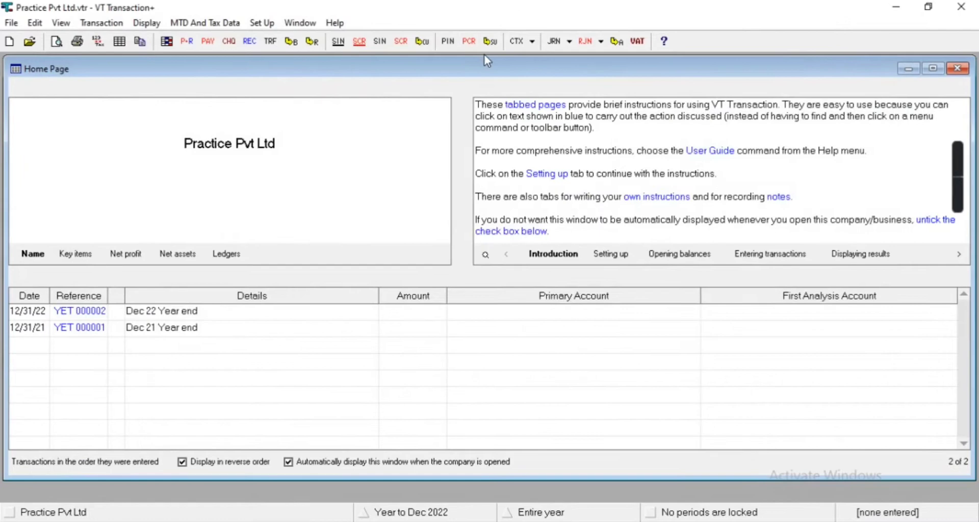
left_click(471, 44)
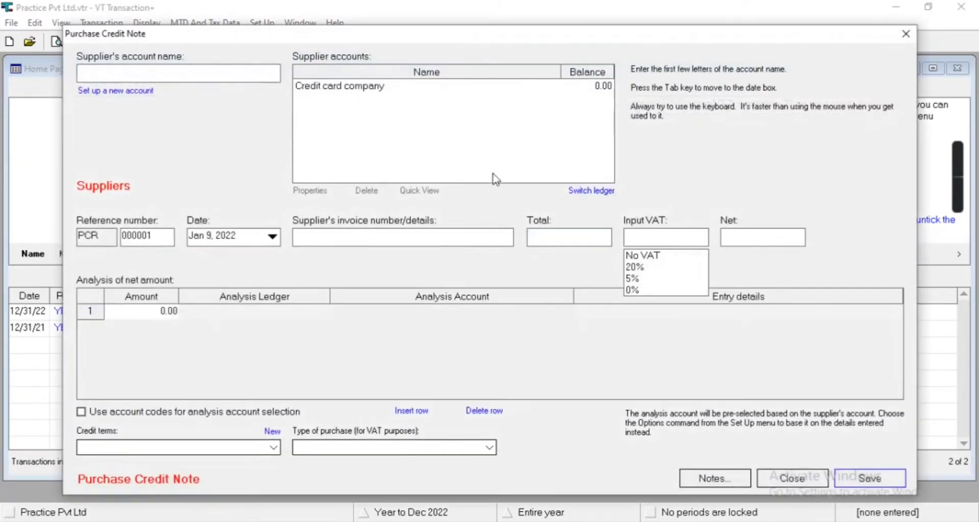
left_click(906, 34)
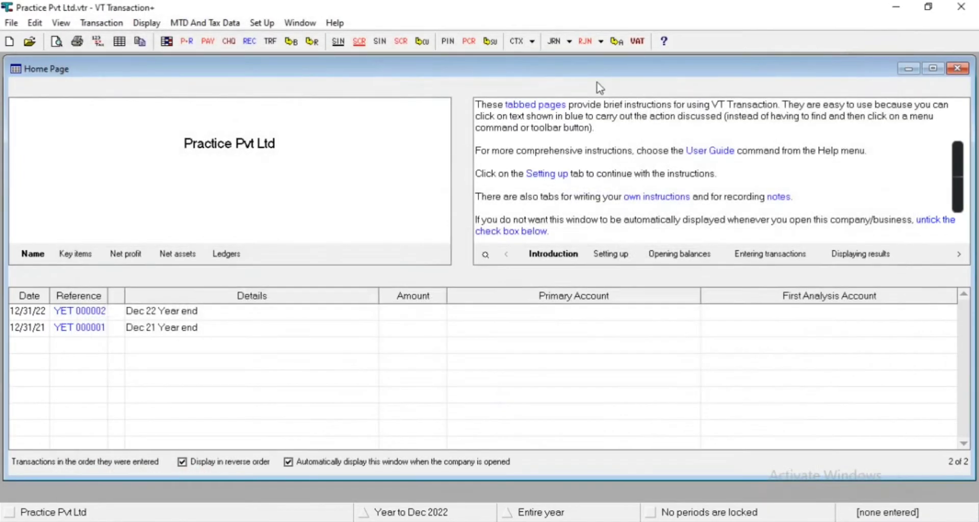
Step: On a new purchase invoice, set up supplier account 'Supplier 001', reviewing each details tab
left_click(448, 47)
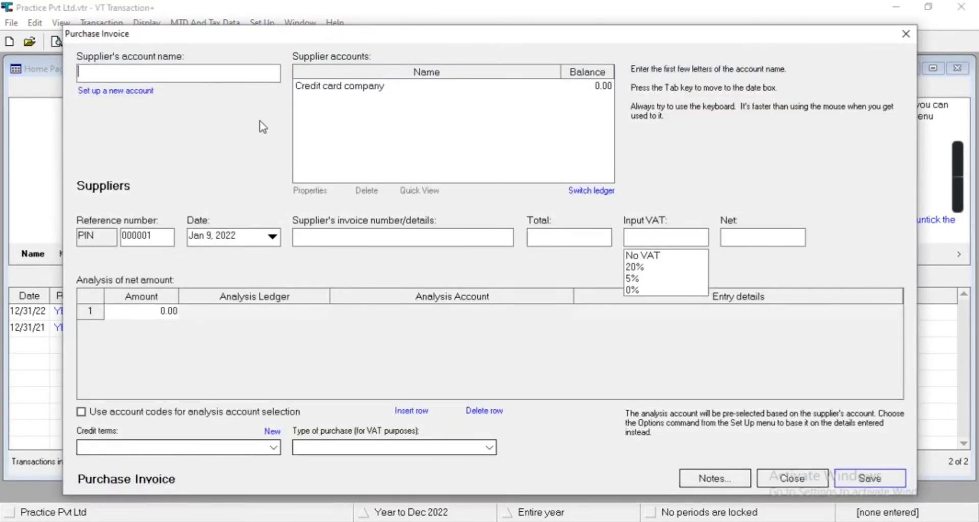
left_click(127, 93)
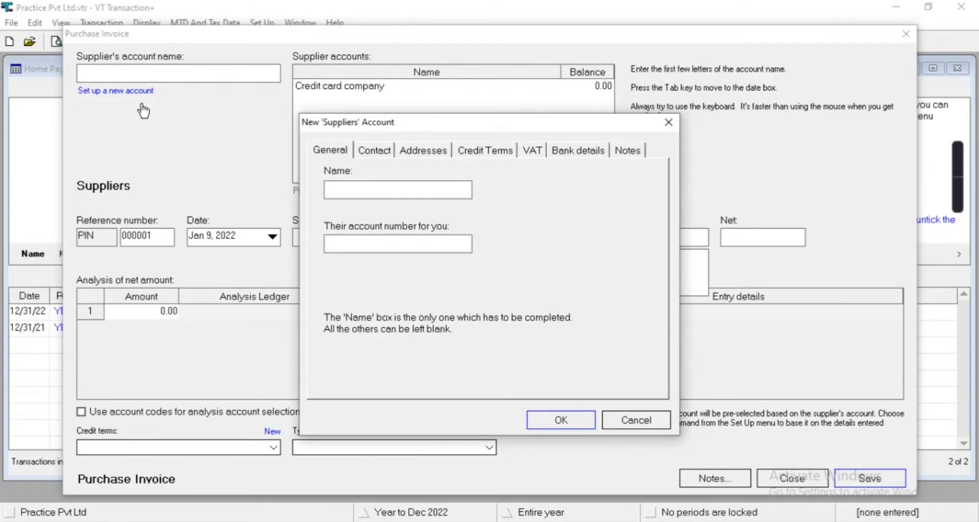
type("s")
left_click(380, 155)
left_click(427, 155)
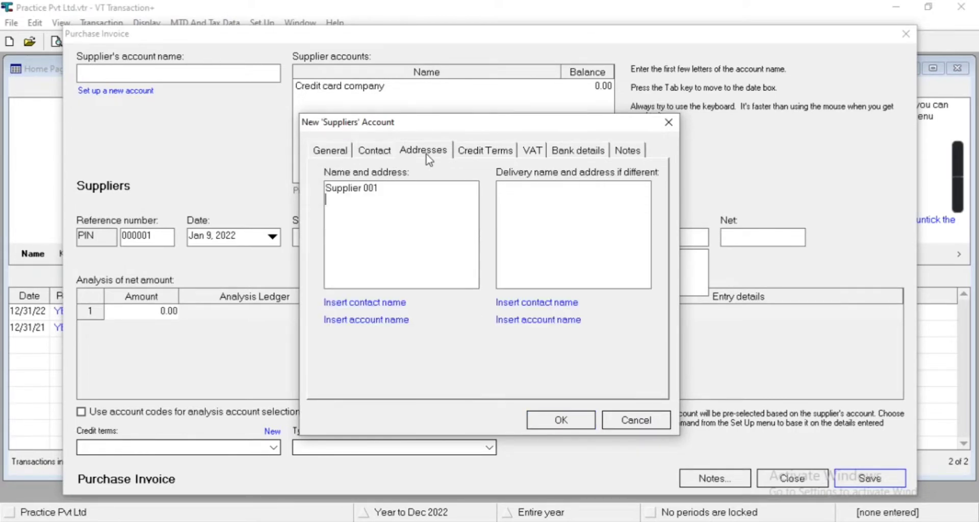
left_click(484, 155)
left_click(537, 154)
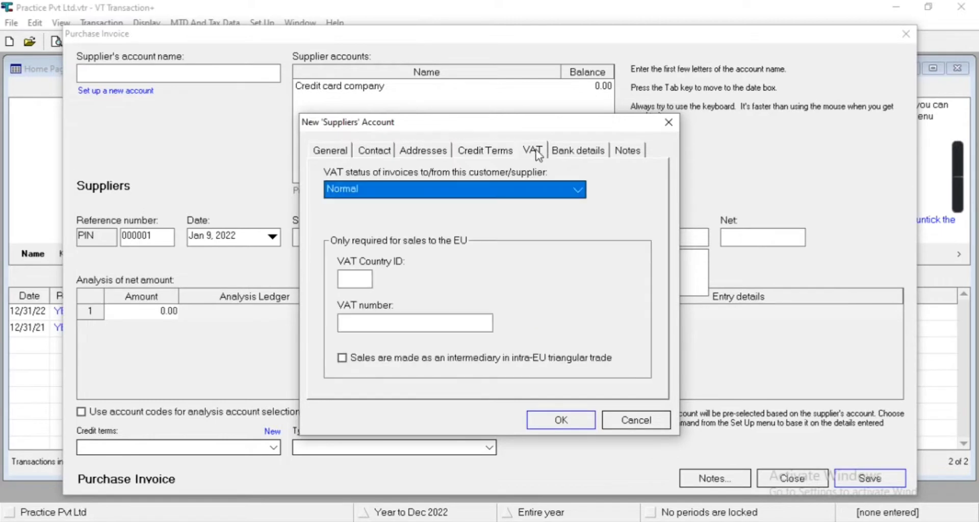
left_click(566, 153)
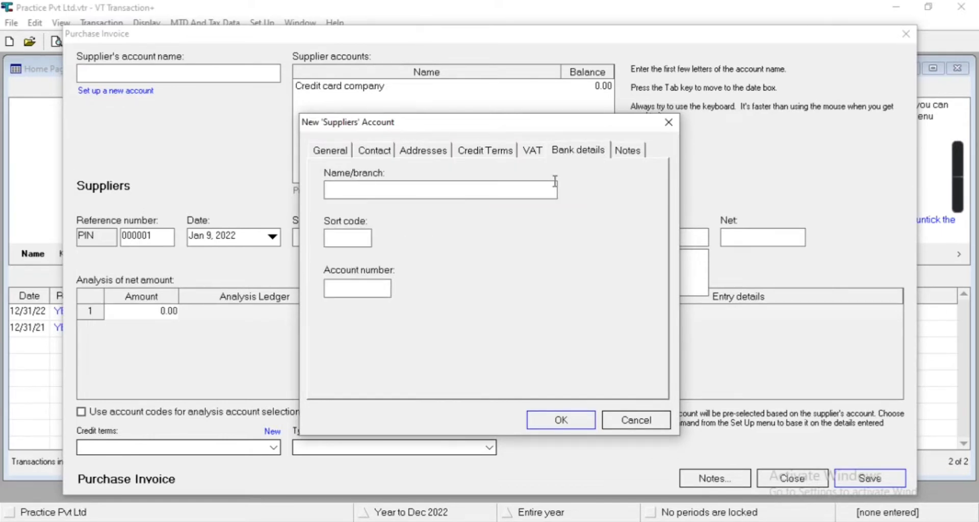
left_click(614, 155)
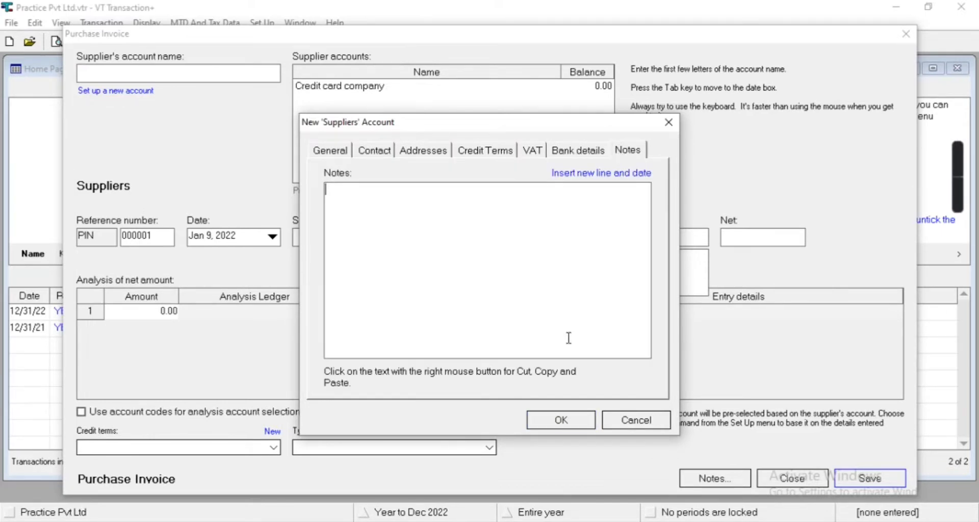
left_click(568, 422)
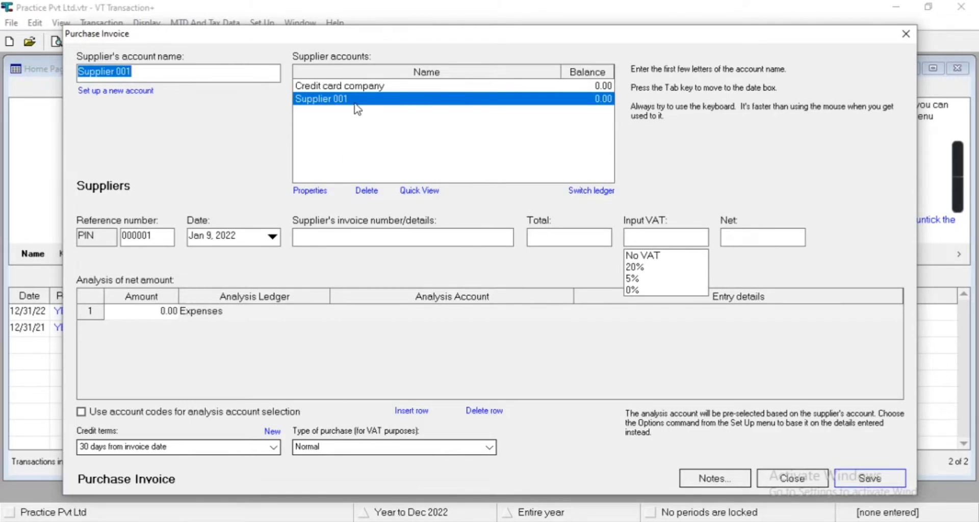
Step: Create supplier account Supplier 002, then rename it 'New Supplier 002'
left_click(152, 92)
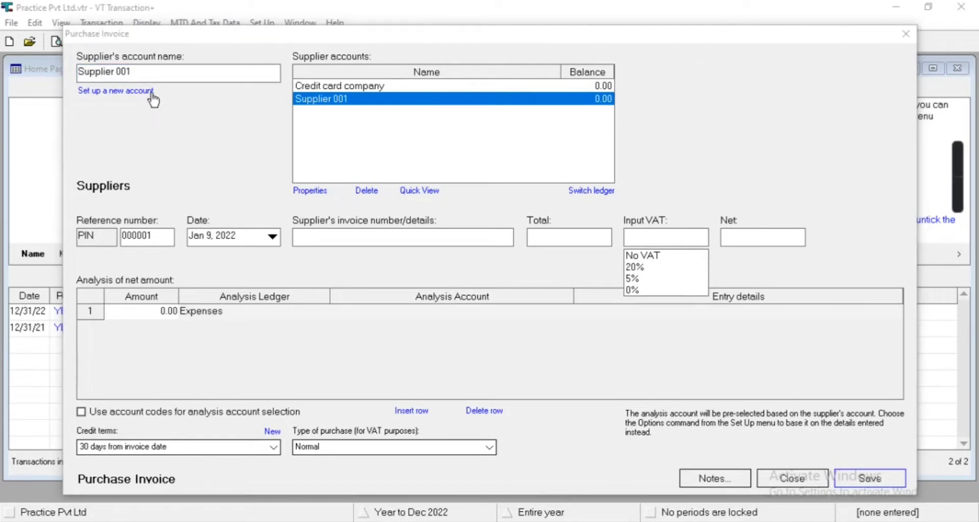
type("Supplier 002")
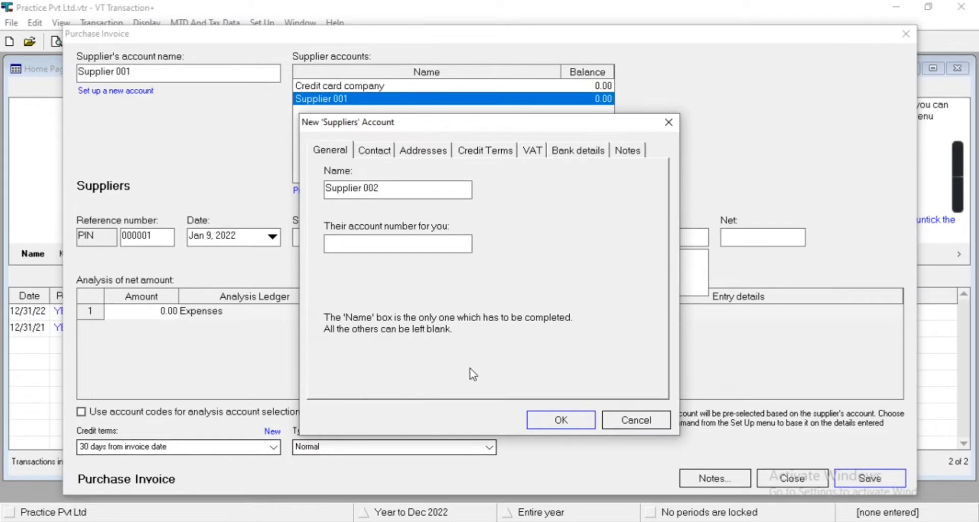
left_click(557, 415)
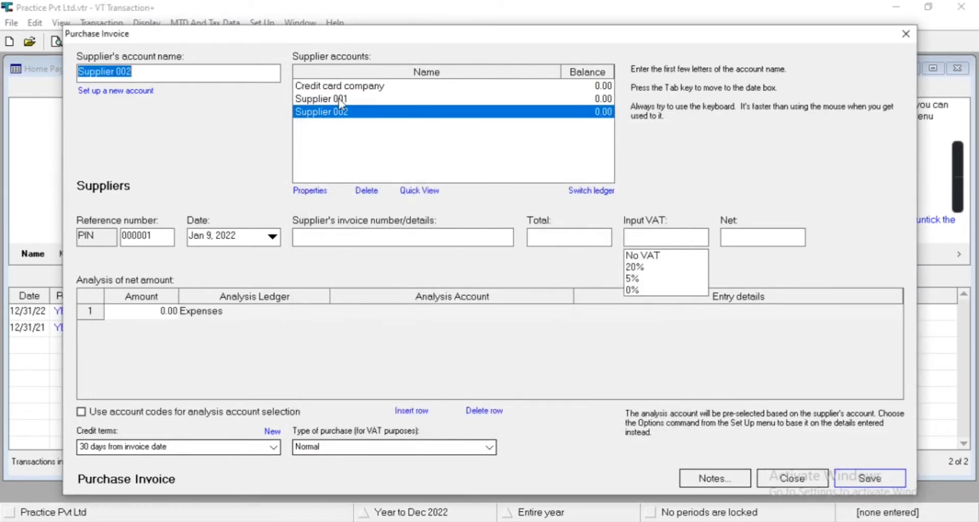
left_click(338, 101)
left_click(319, 191)
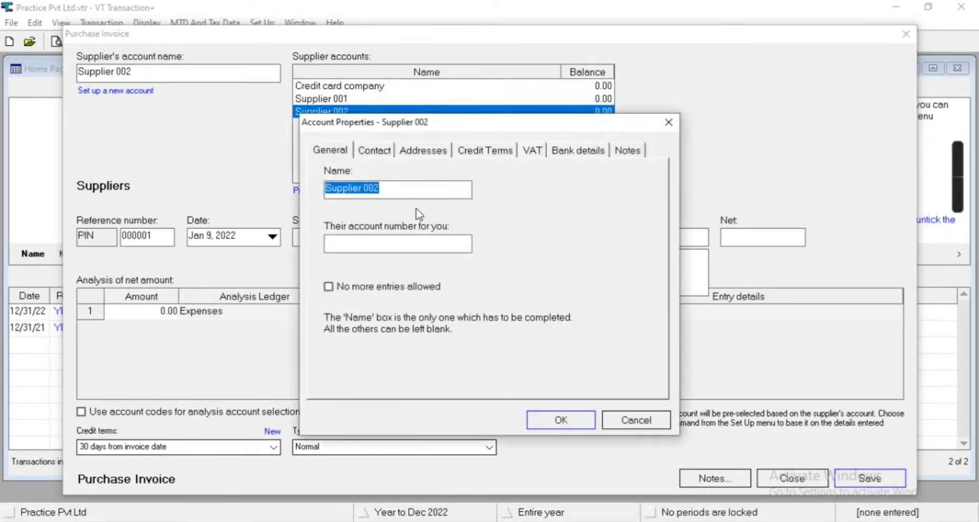
left_click(402, 192)
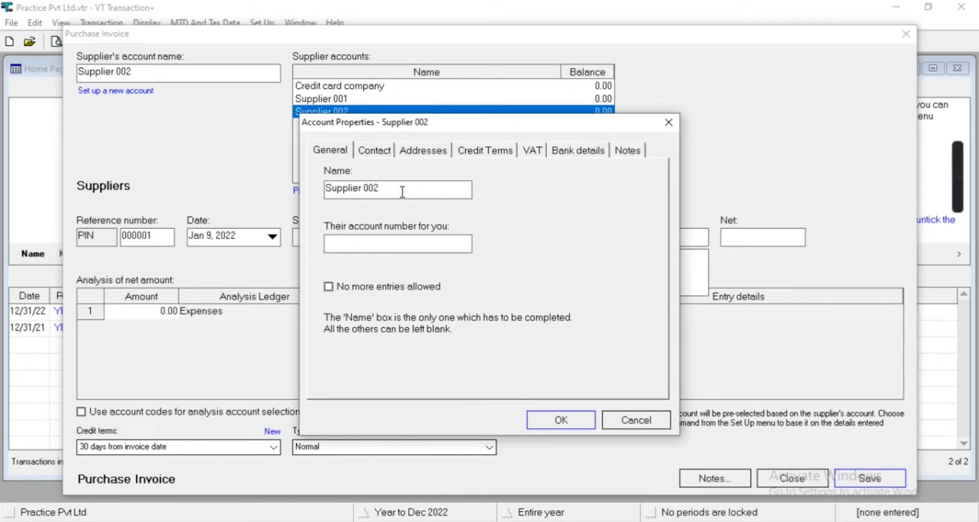
key("Home")
type("New")
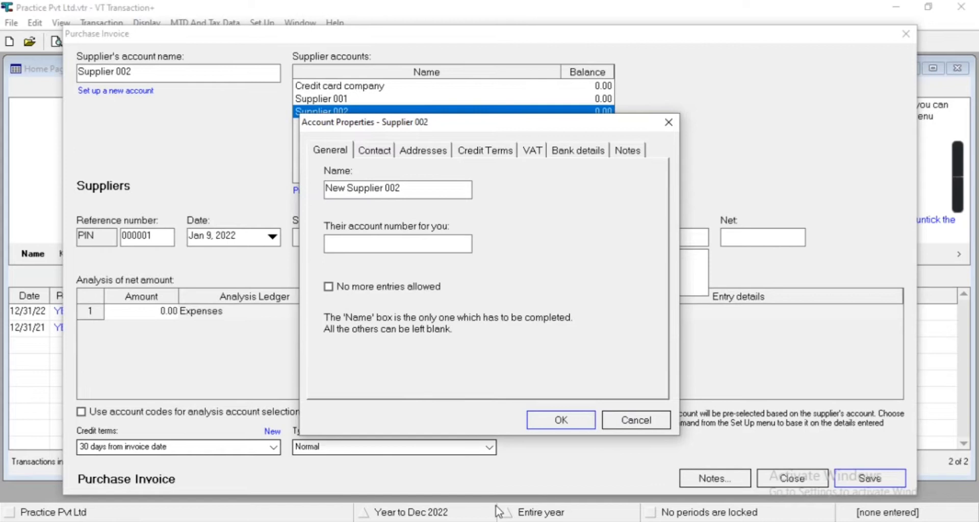
left_click(564, 428)
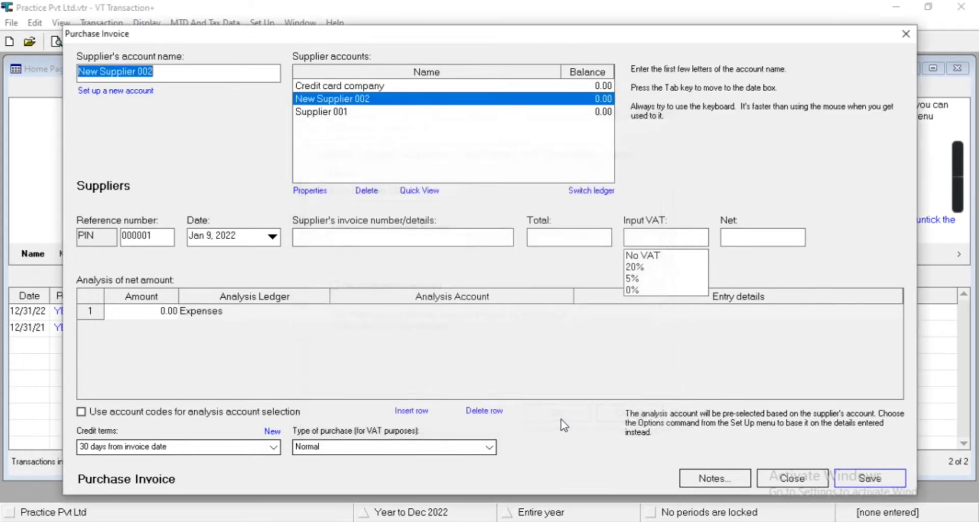
Step: Delete the New Supplier 002 account and reselect Supplier 001 as the invoice supplier
left_click(333, 116)
left_click(334, 99)
left_click(310, 191)
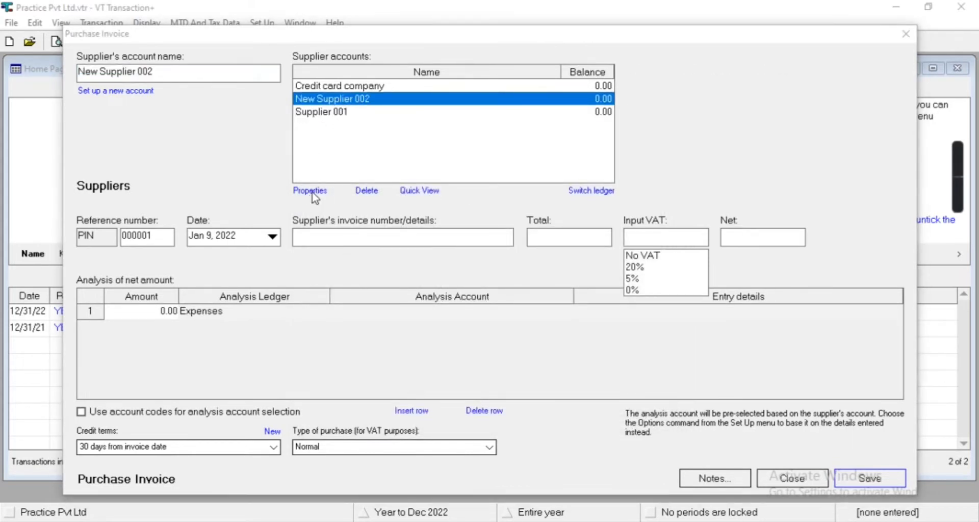
left_click(669, 122)
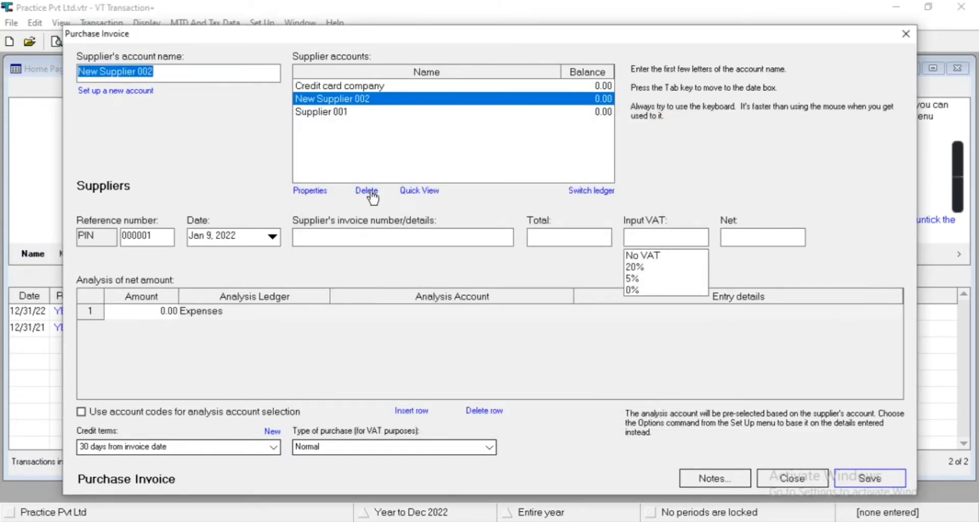
left_click(368, 193)
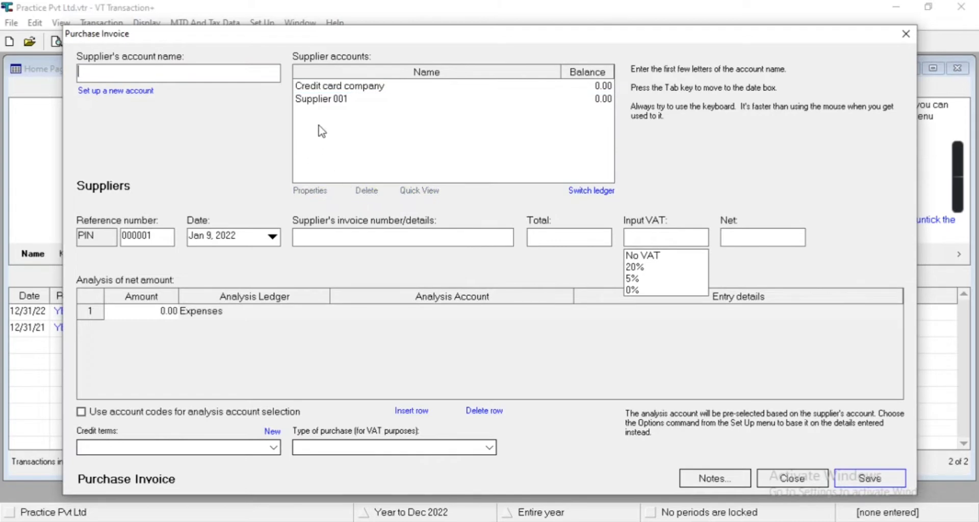
left_click(332, 99)
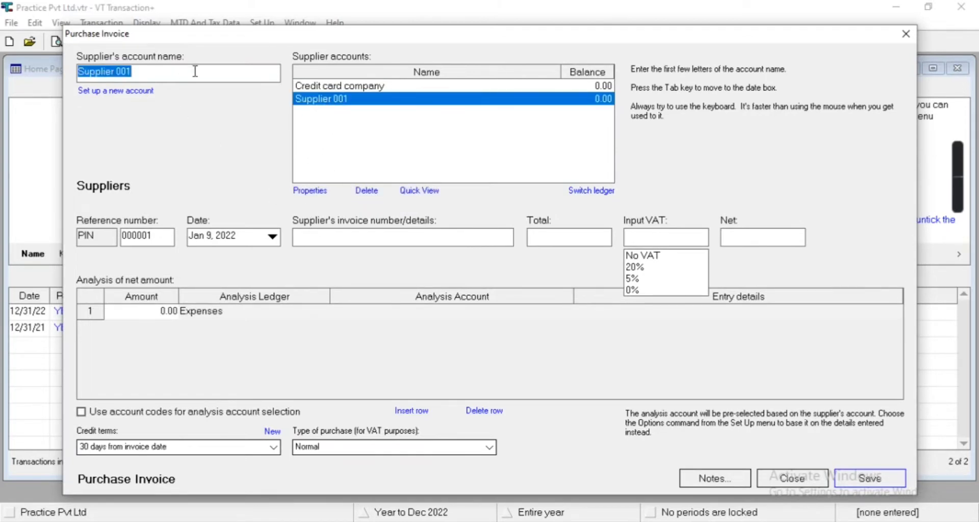
Step: Enter invoice number 001, total 1,200 at 20% VAT, and pick the Cost of sales ledger
left_click(168, 237)
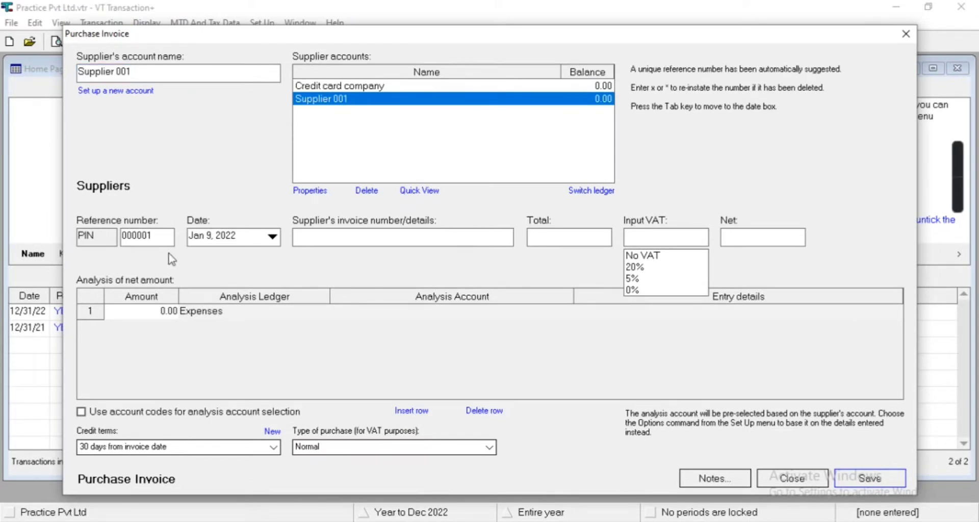
left_click(252, 240)
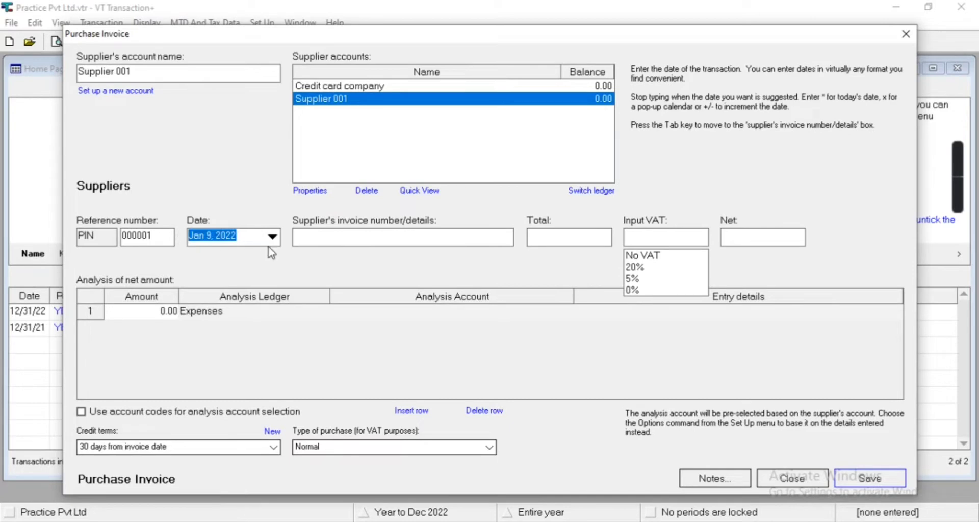
left_click(335, 239)
type("001")
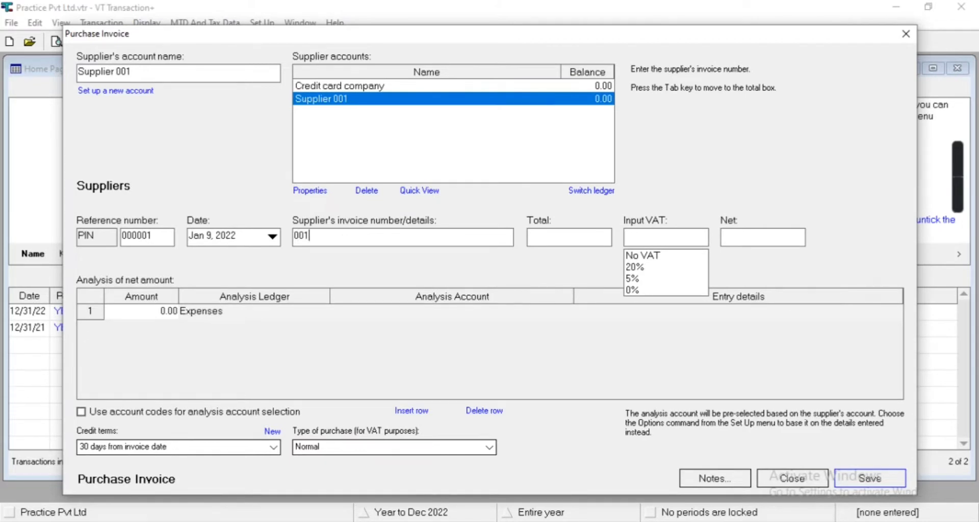
key("Tab")
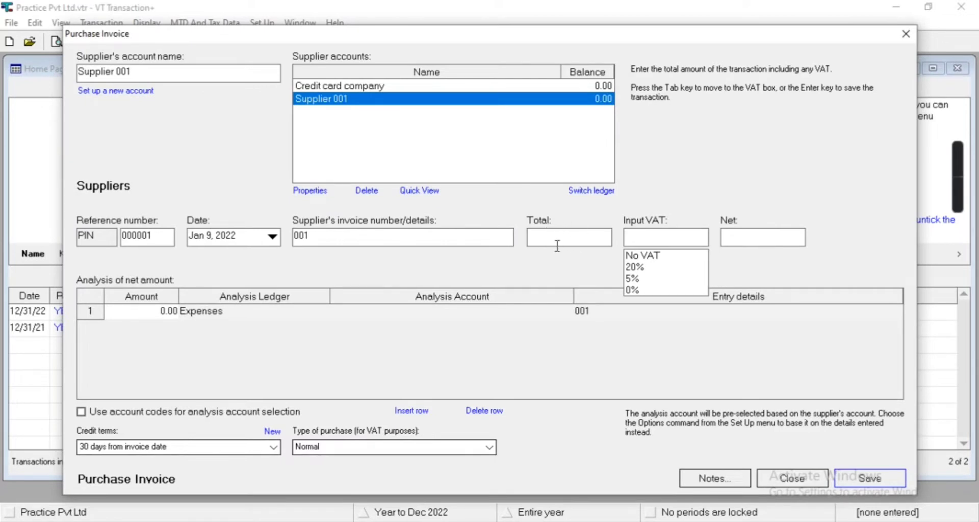
type("1200")
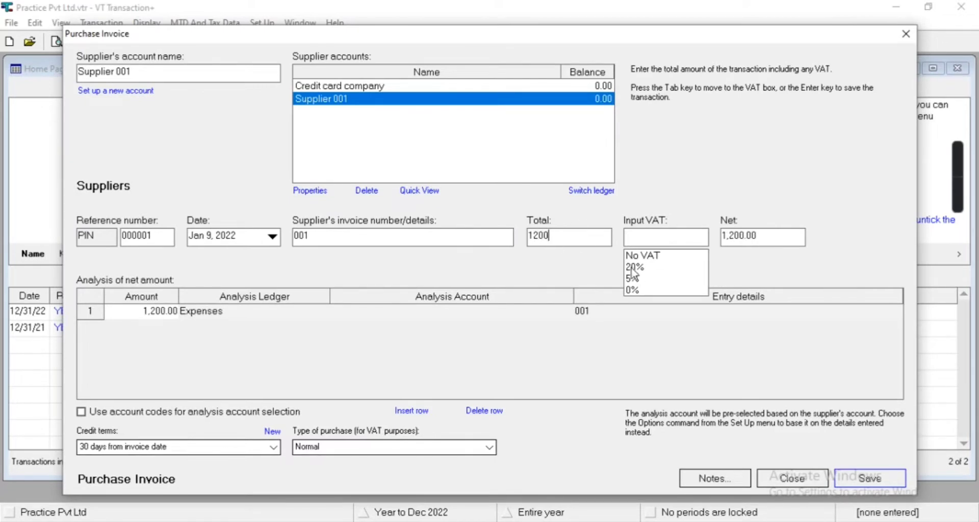
left_click(633, 269)
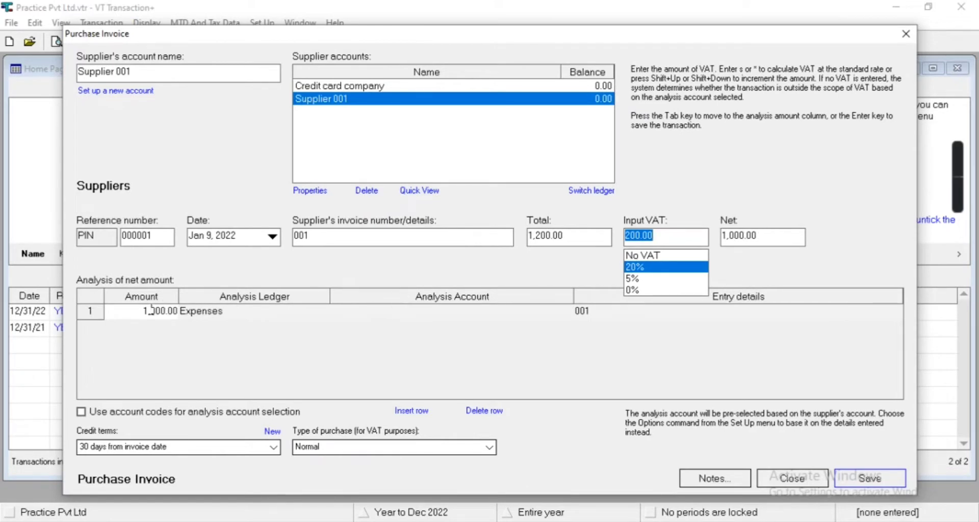
left_click(200, 312)
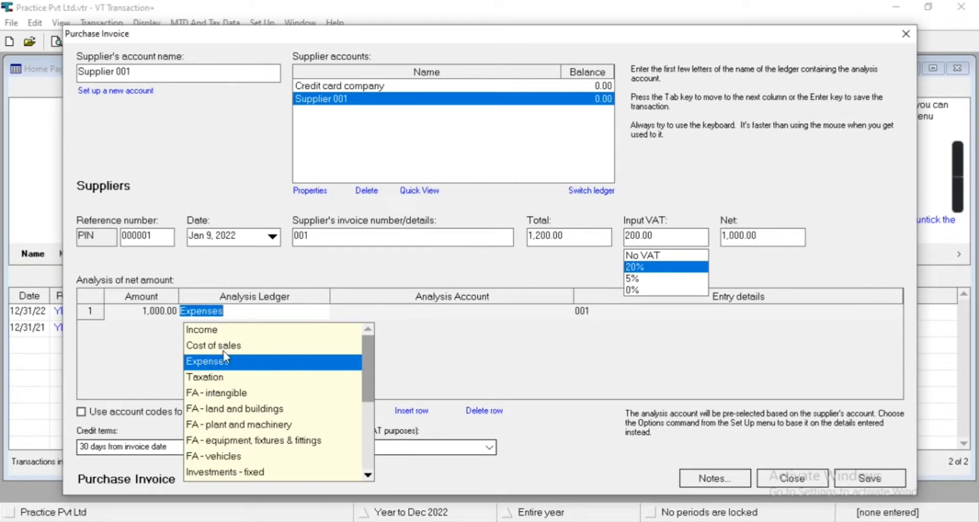
key("Up")
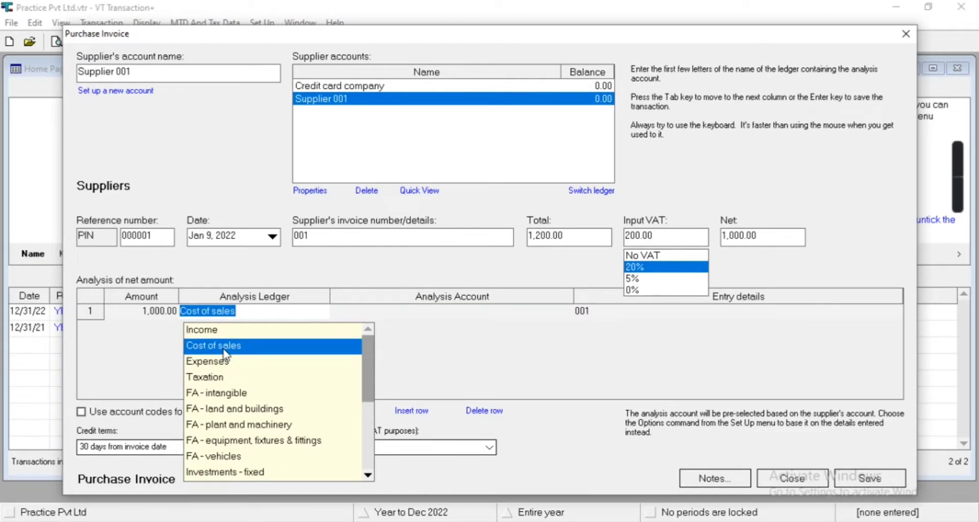
left_click(225, 351)
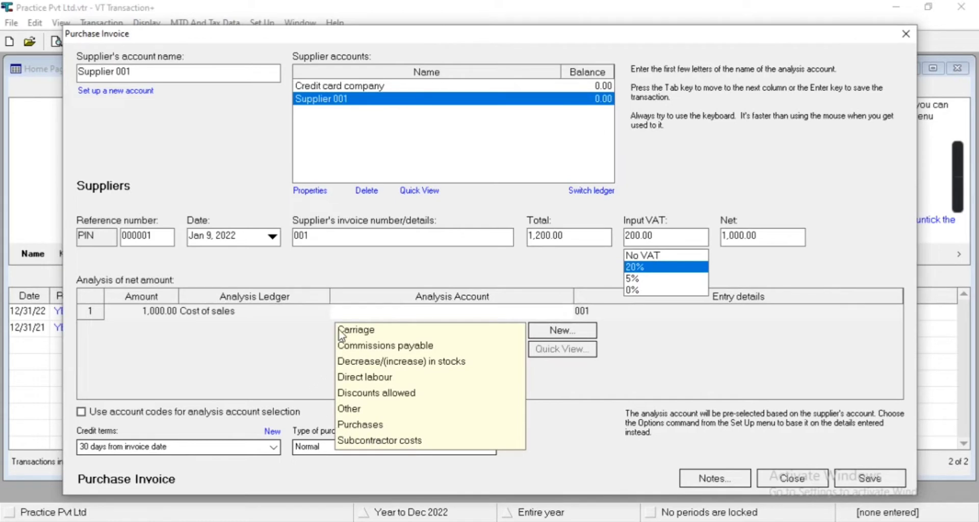
Step: Add a new Cost of sales analysis account named 'Exempt Purchase'
left_click(542, 339)
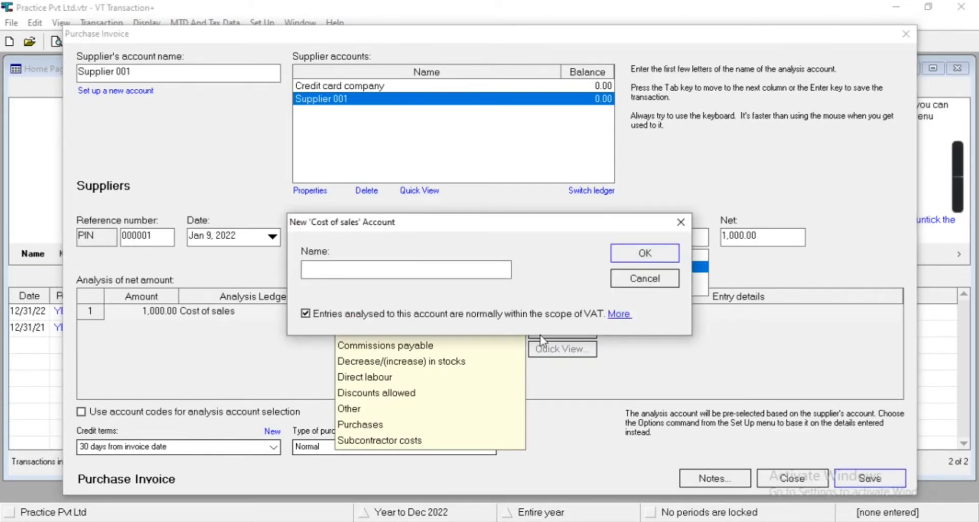
type("Exempt Purchase")
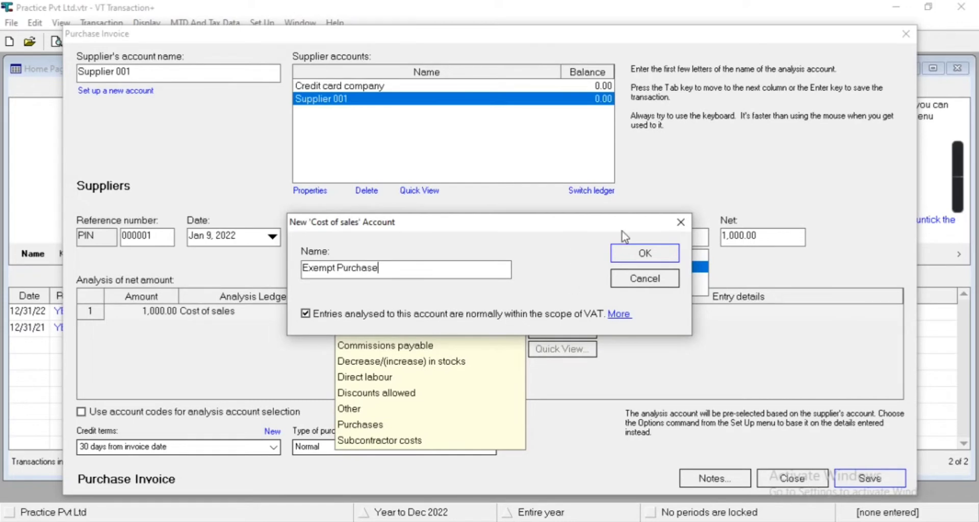
left_click(644, 253)
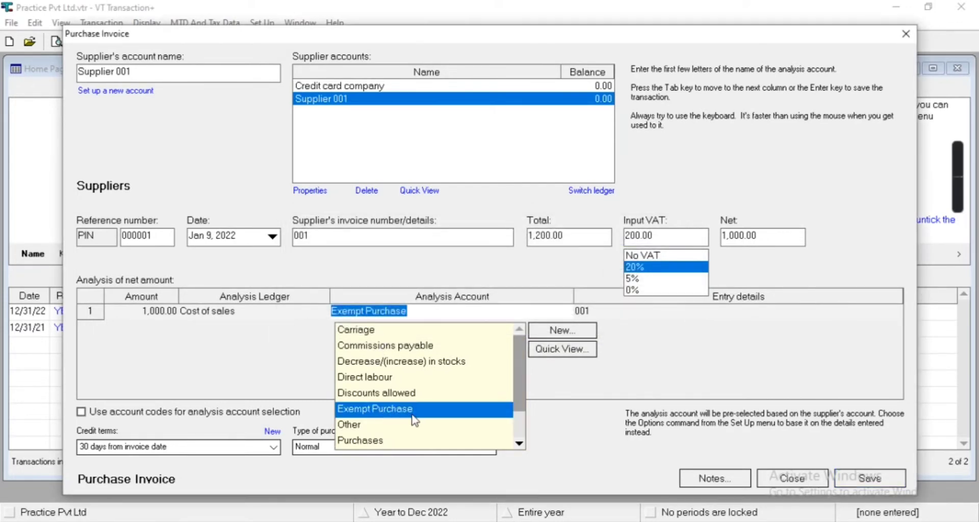
Step: Try the Expenses ledger, then settle the analysis on Cost of sales: Purchases
left_click(214, 312)
left_click(213, 365)
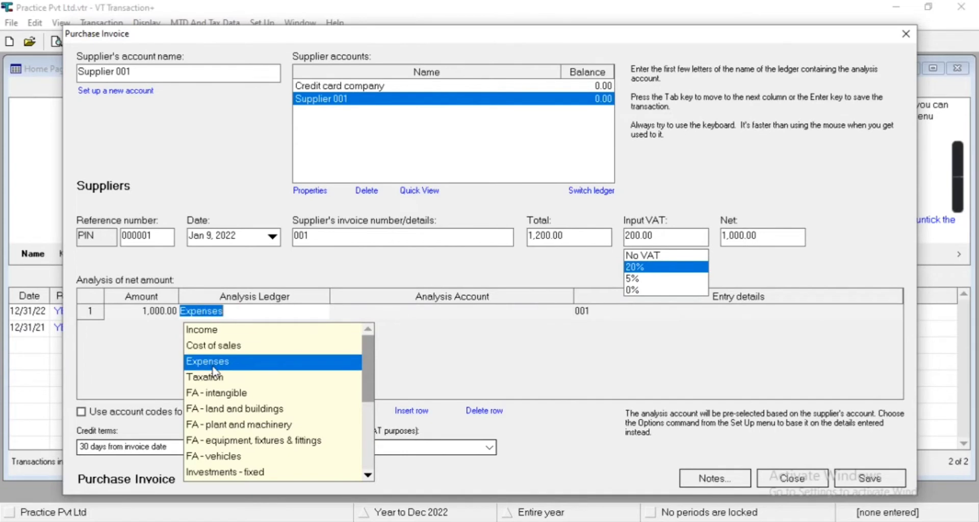
key("Tab")
scroll(452, 394, "down", 10)
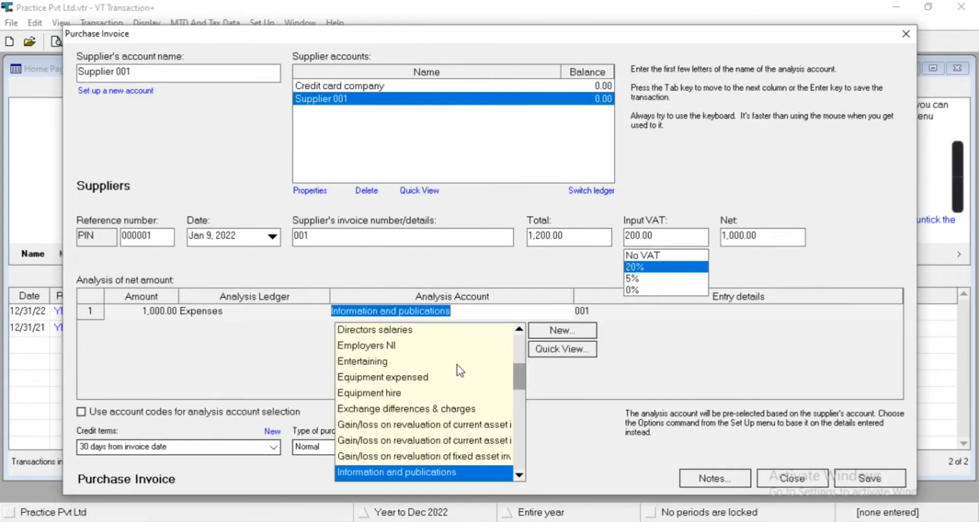
scroll(452, 393, "up", 10)
scroll(452, 393, "down", 5)
scroll(451, 394, "down", 3)
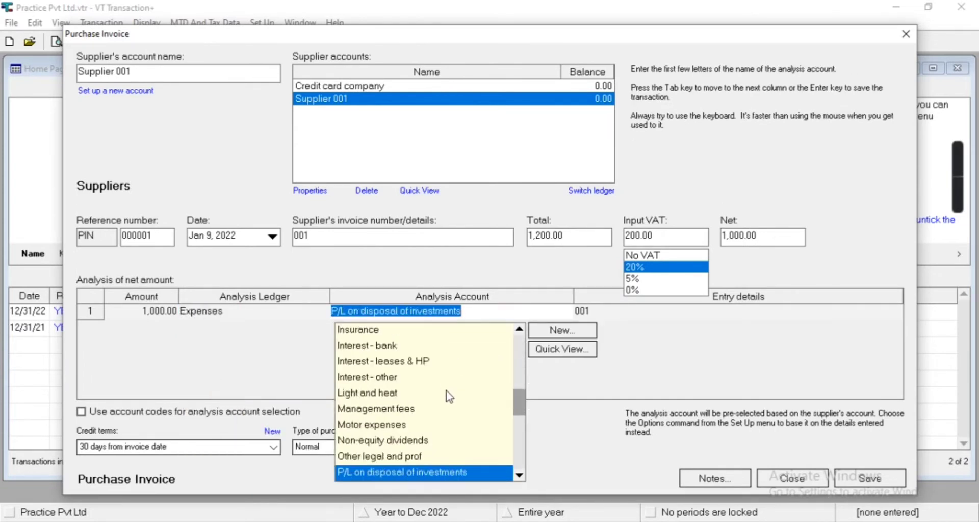
scroll(448, 396, "down", 5)
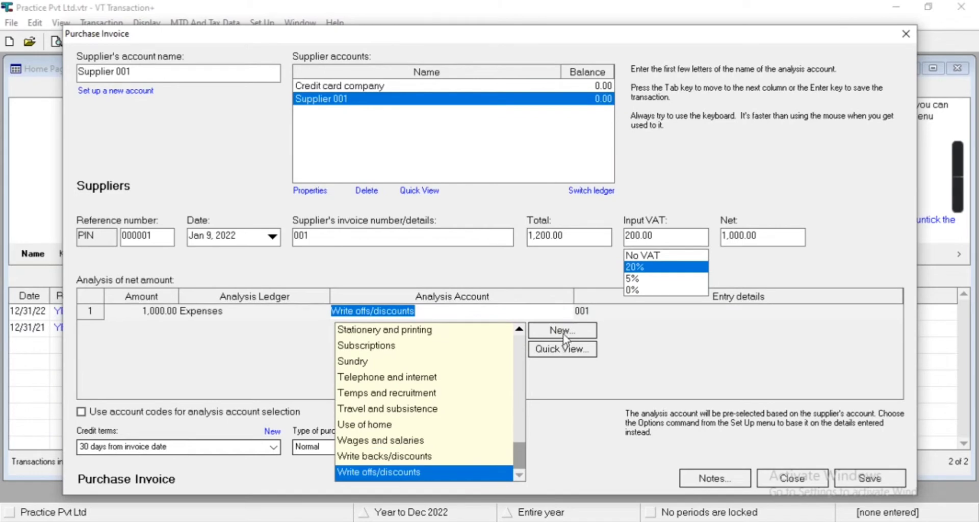
left_click(252, 313)
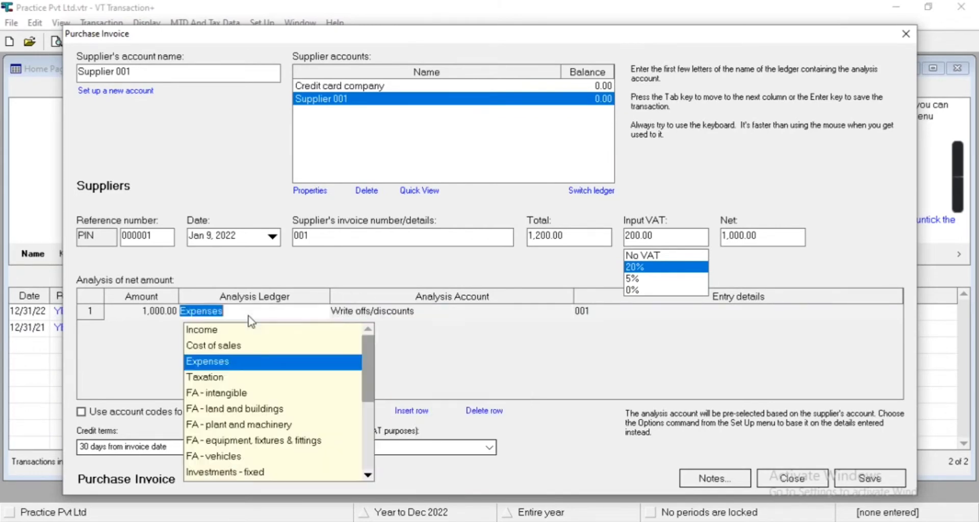
left_click(243, 347)
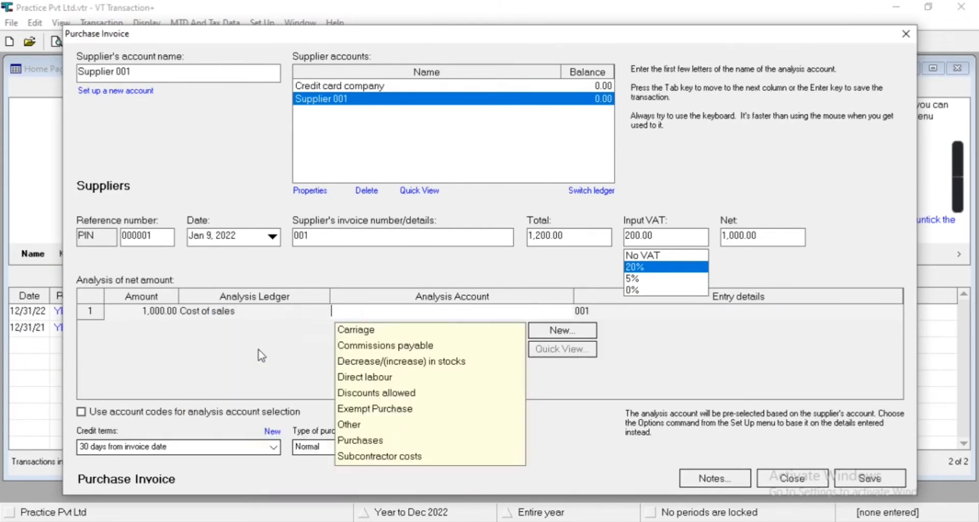
Step: Save the invoice to Cost of sales: Purchases with entry details 'Purchase Made'
left_click(403, 436)
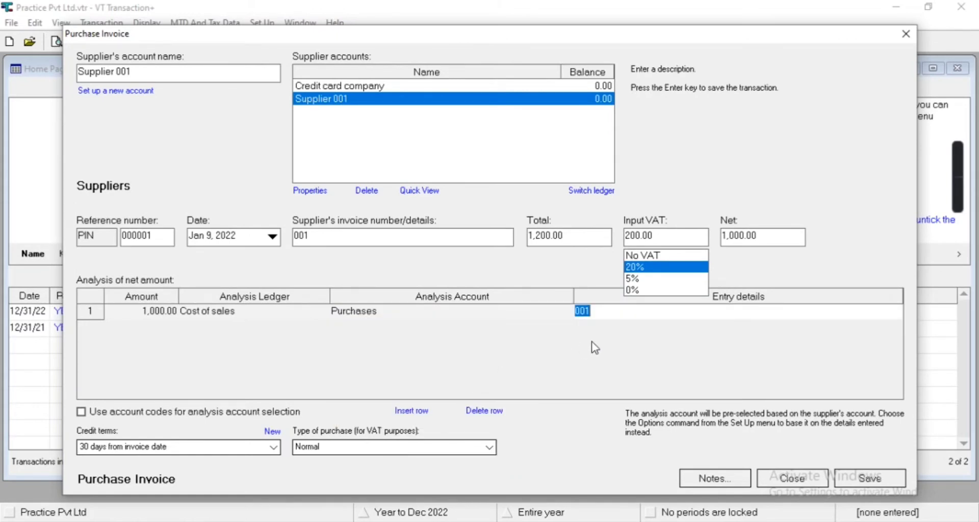
type("Purchase Made")
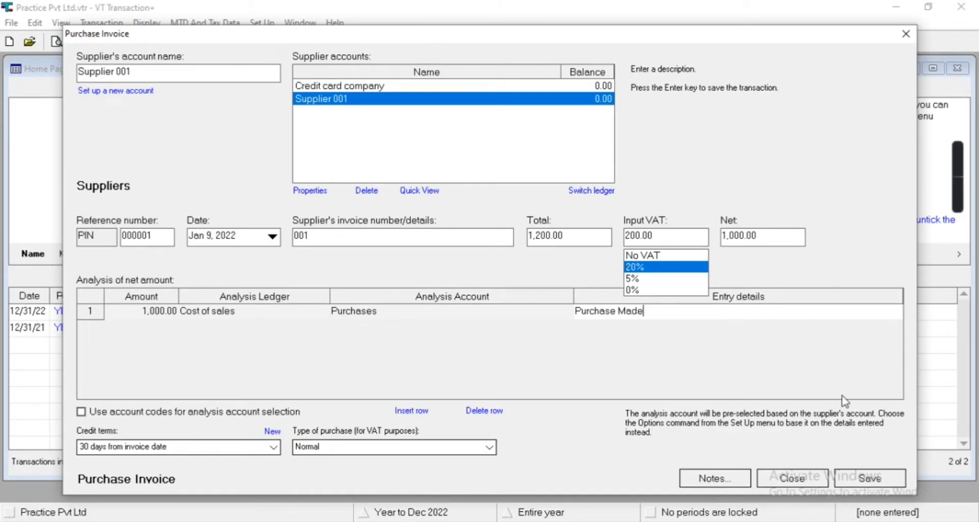
left_click(868, 479)
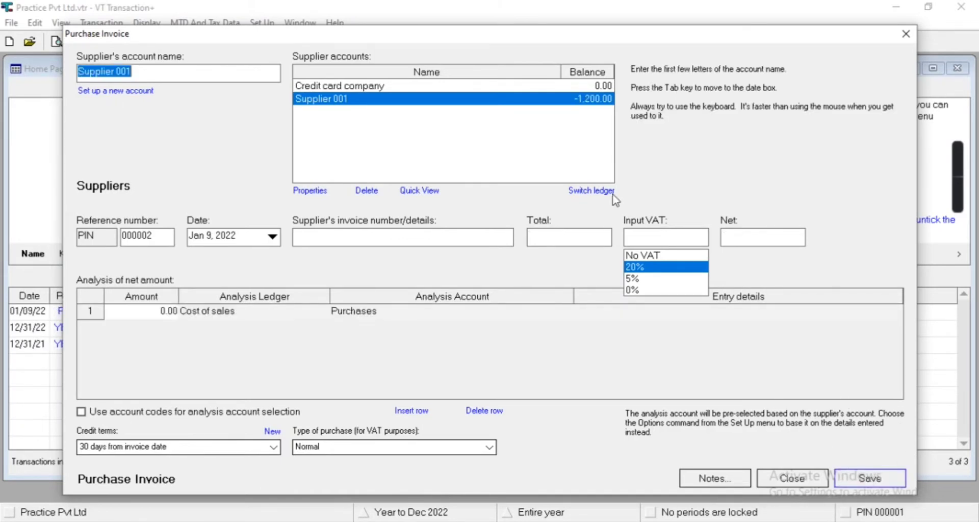
Step: Attempt to delete Supplier 001 and dismiss the cannot-delete warning
left_click(446, 87)
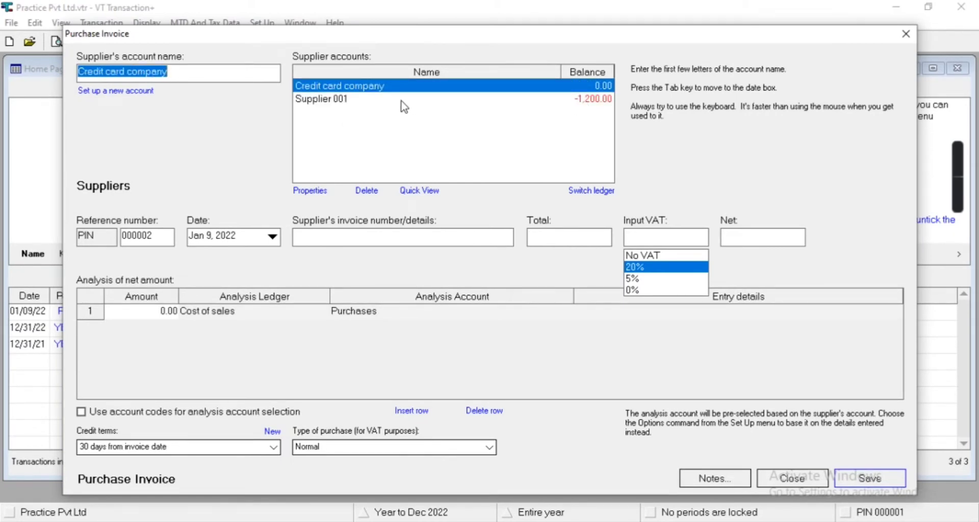
left_click(421, 100)
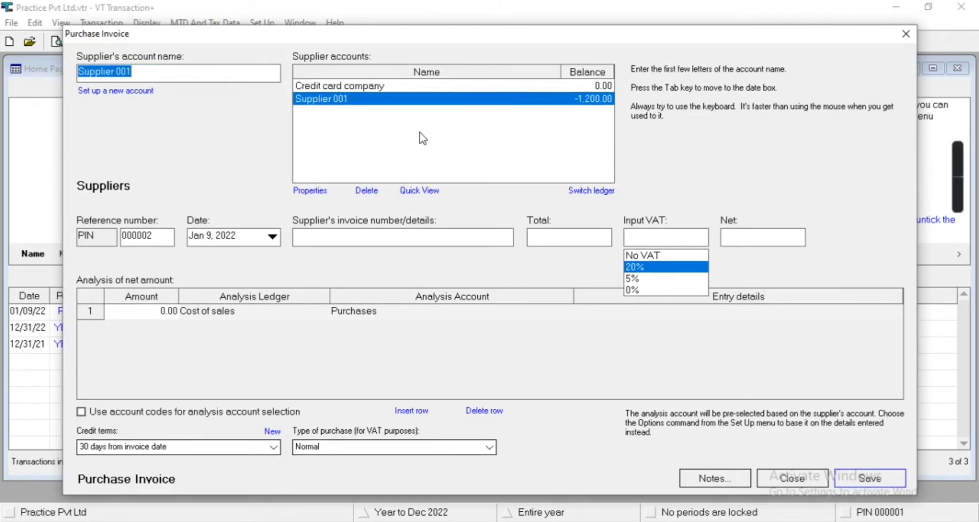
left_click(366, 194)
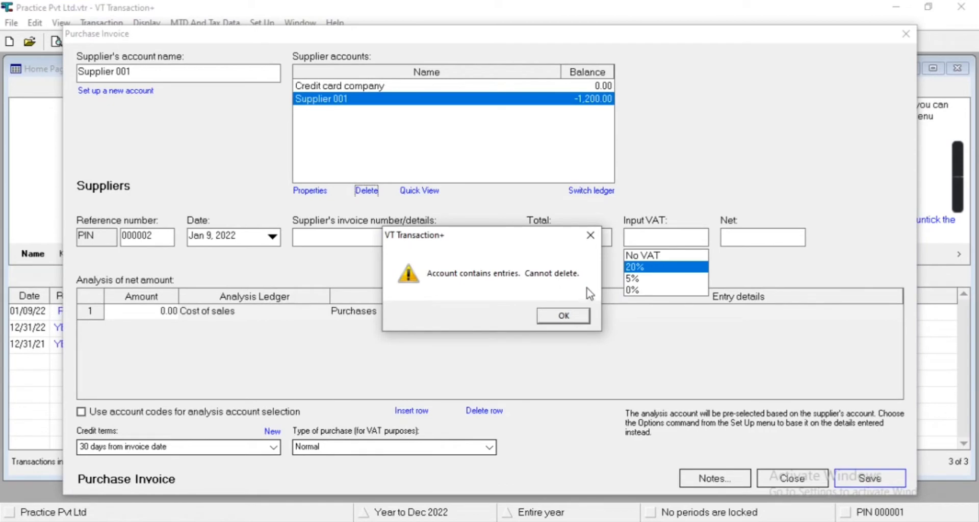
left_click(574, 320)
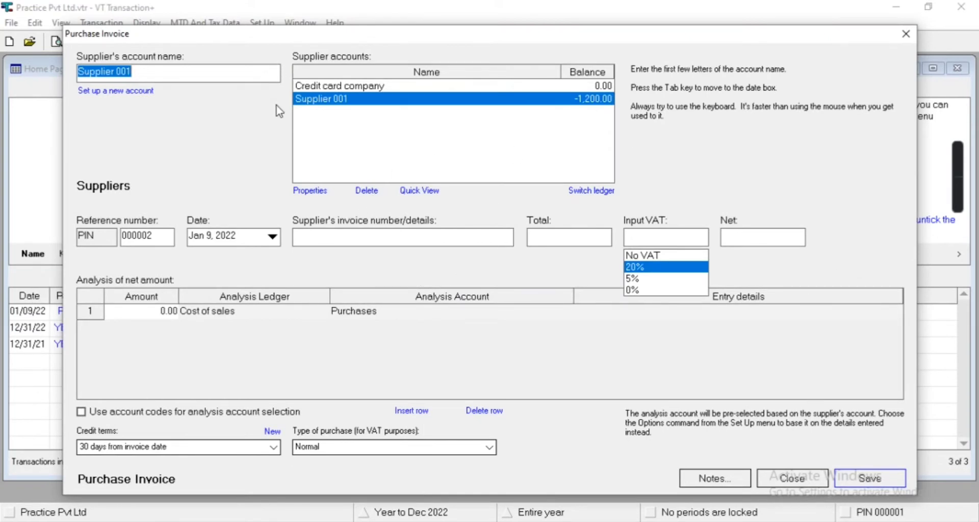
Step: Set up supplier account 'Supplier 002' and select it for invoice PIN 000002
left_click(104, 92)
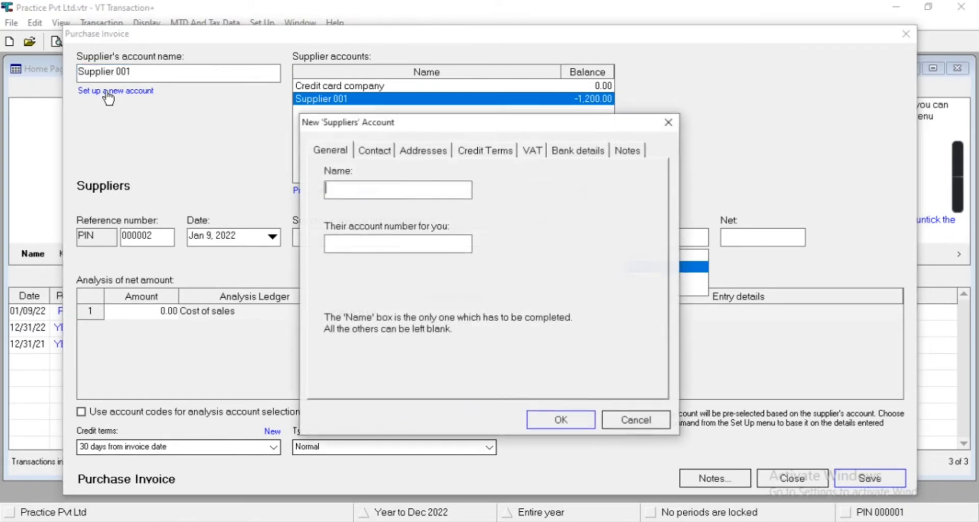
type("Supplier 002")
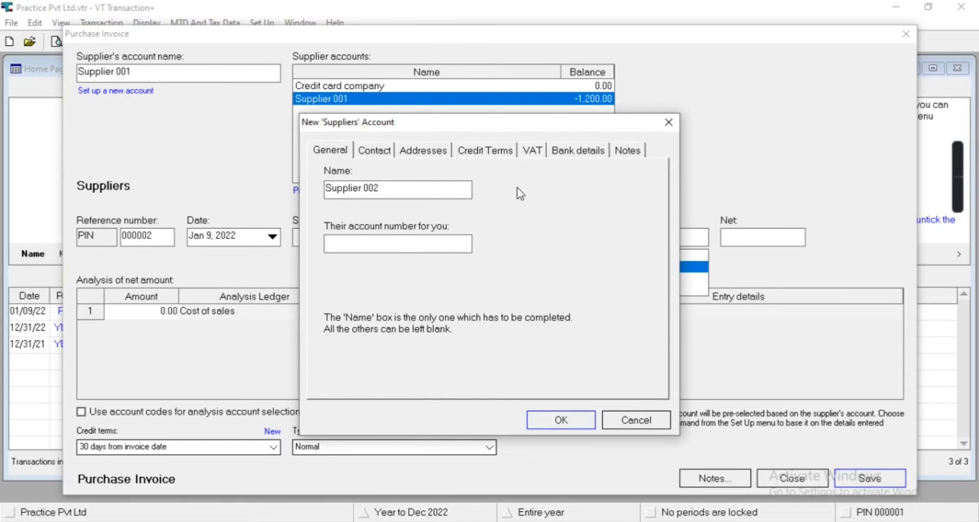
left_click(562, 421)
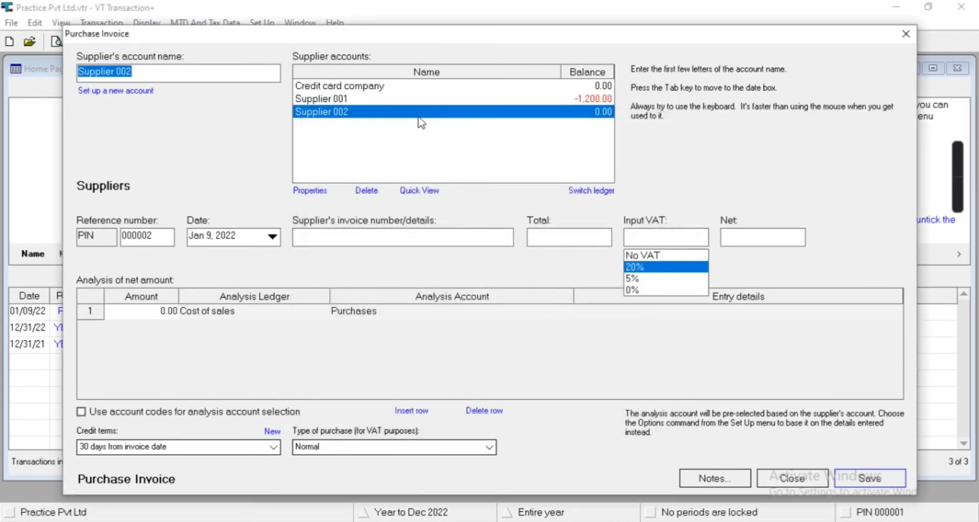
left_click(376, 99)
left_click(330, 112)
Step: Save invoice 002 for 2,400 analysed to Expenses: Audit fees
left_click(424, 238)
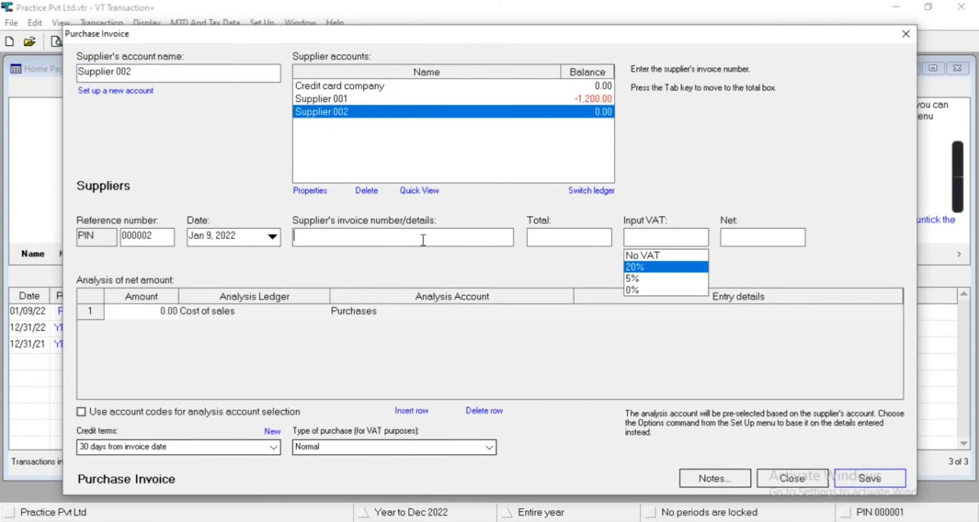
type("002")
key("Tab")
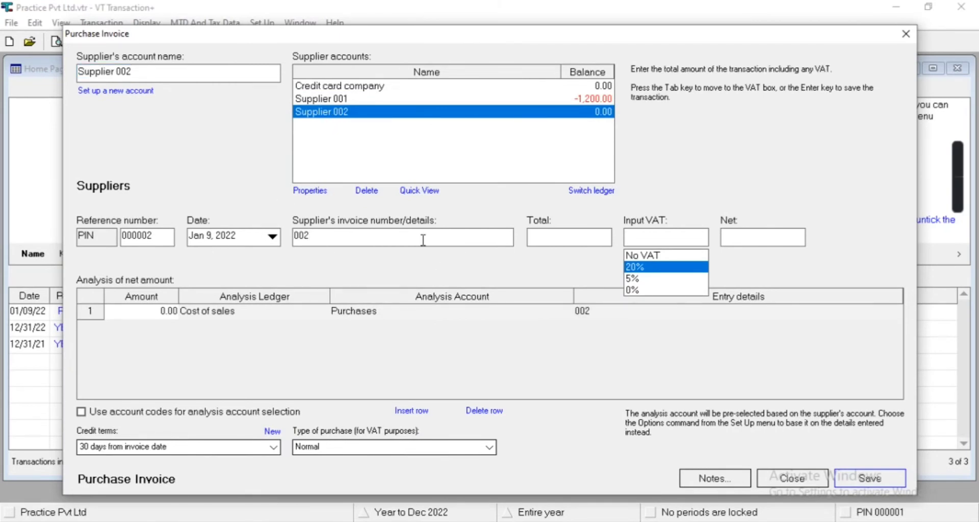
type("2400")
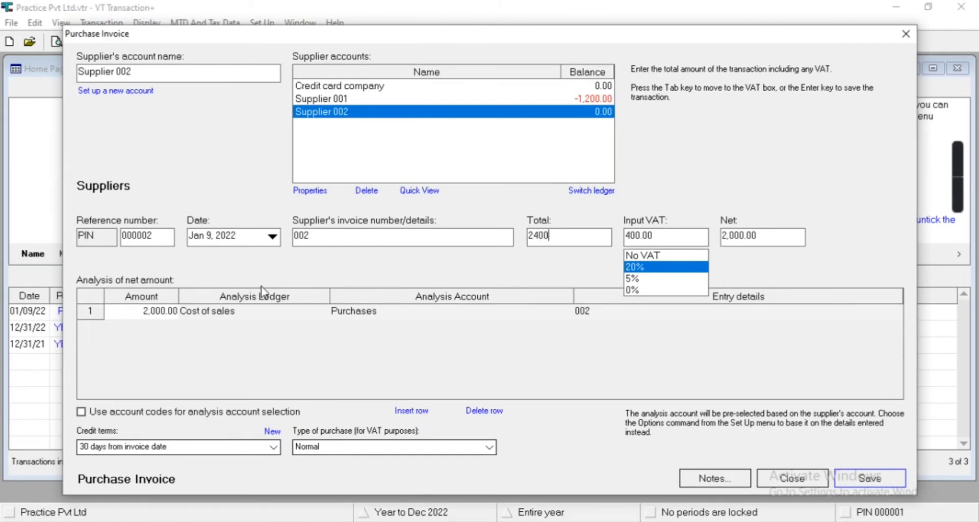
left_click(242, 311)
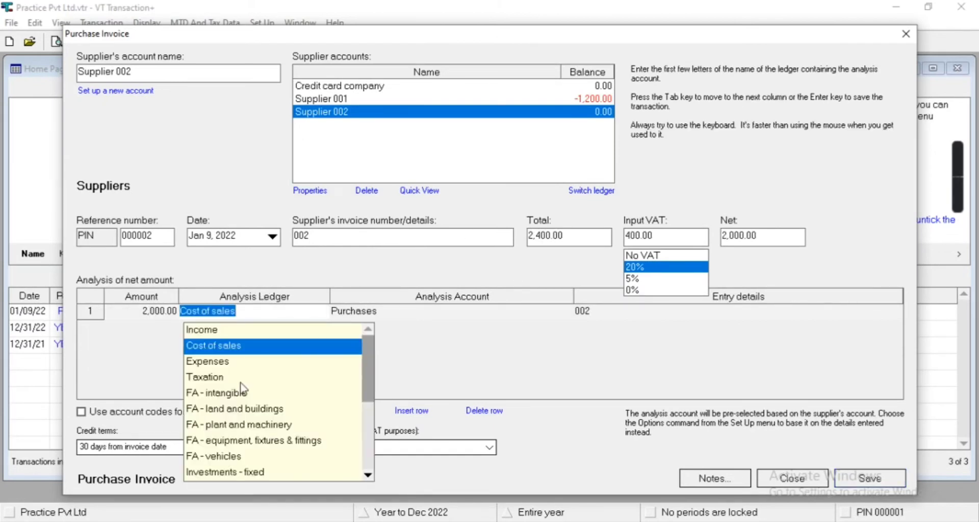
left_click(238, 362)
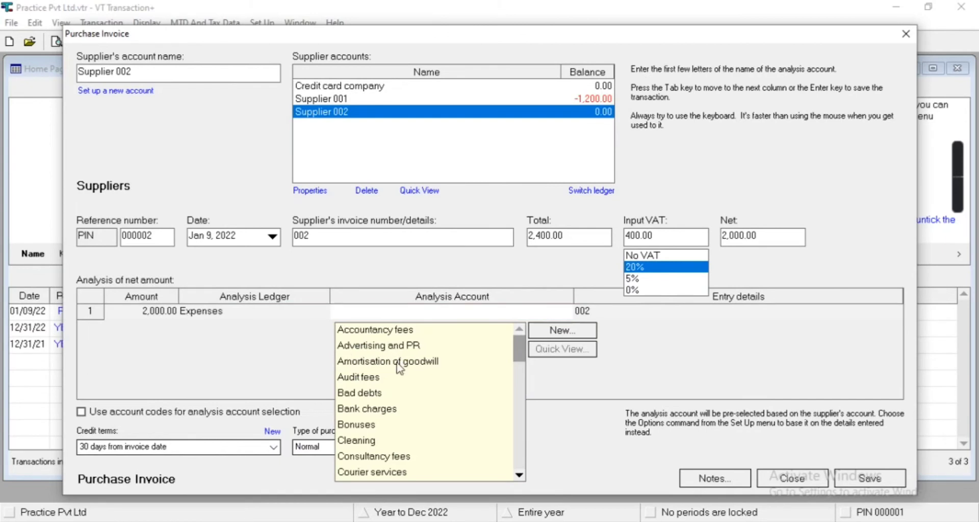
left_click(380, 379)
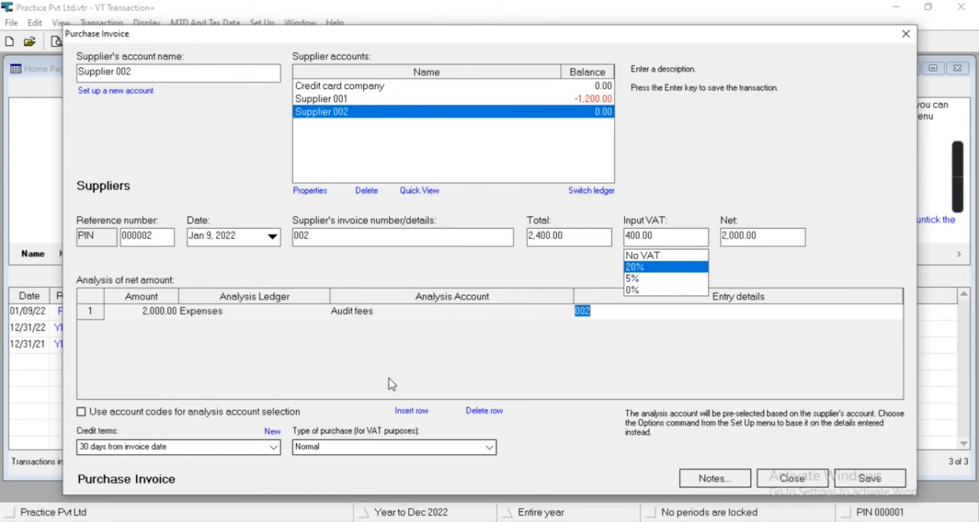
left_click(866, 484)
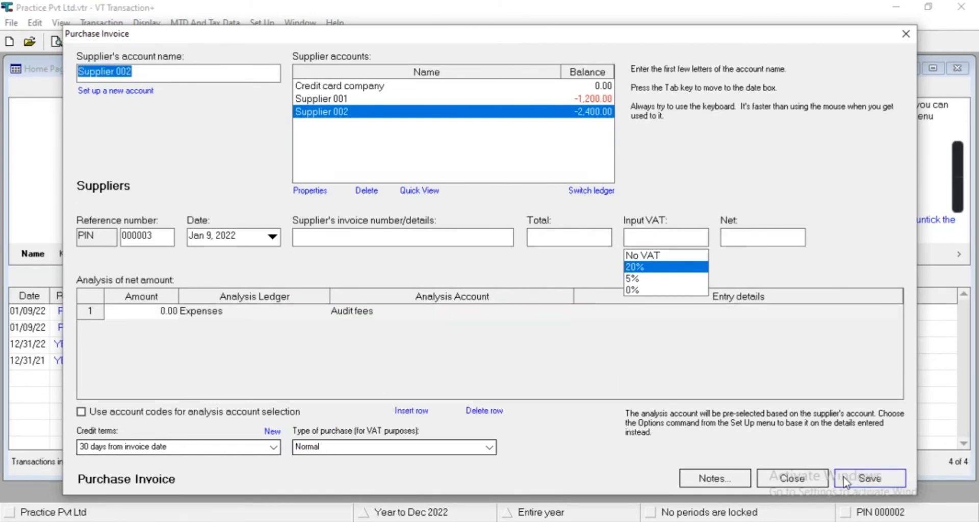
left_click(337, 99)
key("Up")
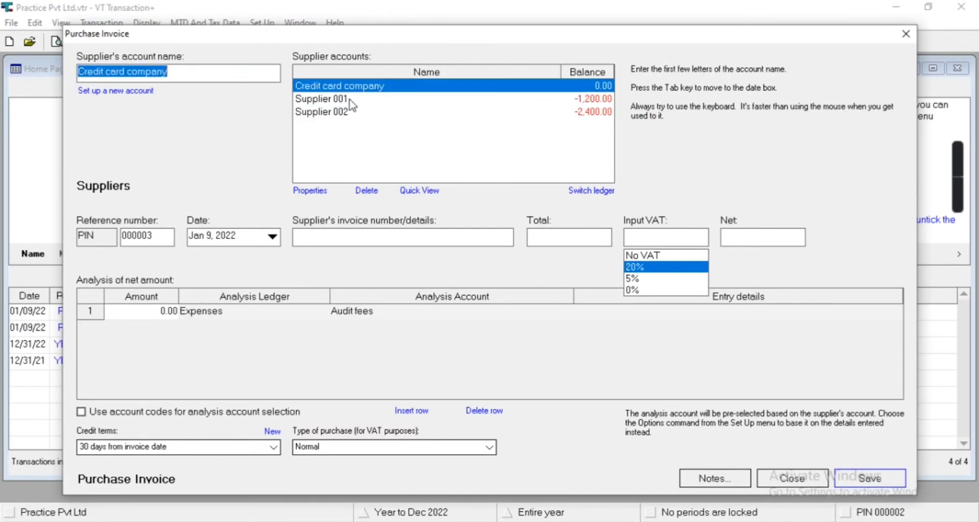
Step: Close the invoice form, then review invoice PIN 000001 and Supplier 001 from the Home Page
left_click(812, 478)
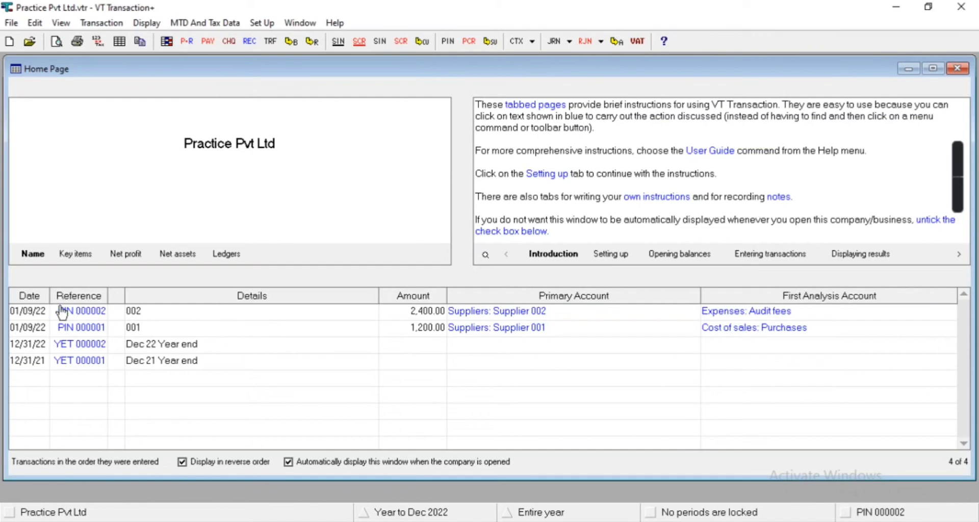
left_click(84, 330)
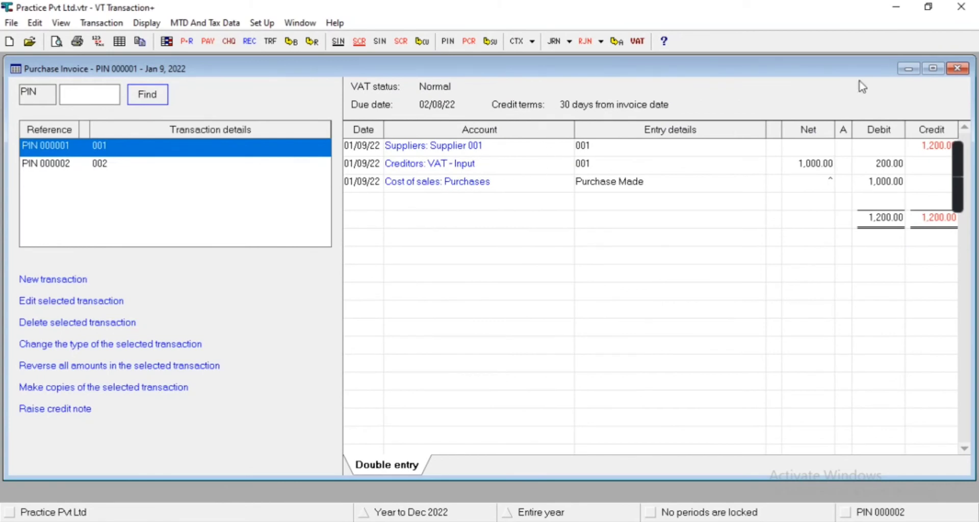
left_click(957, 72)
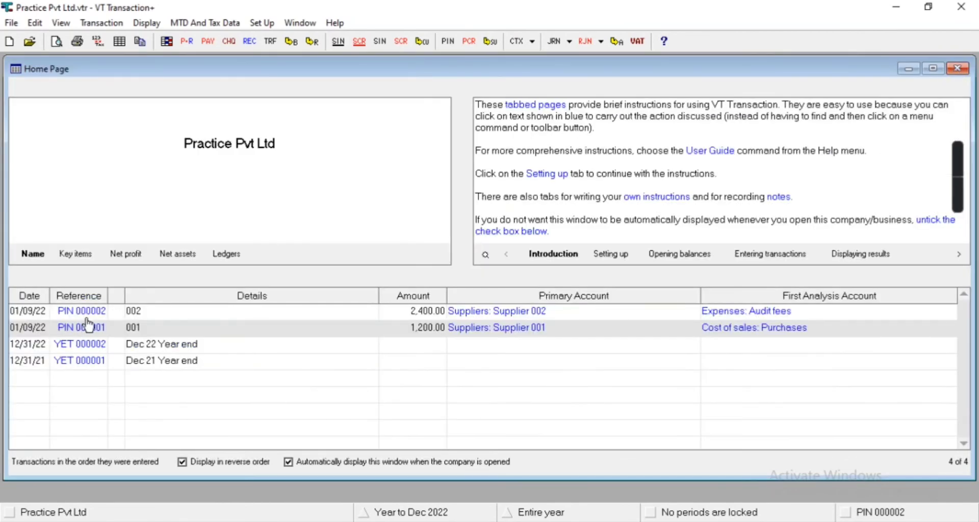
left_click(509, 336)
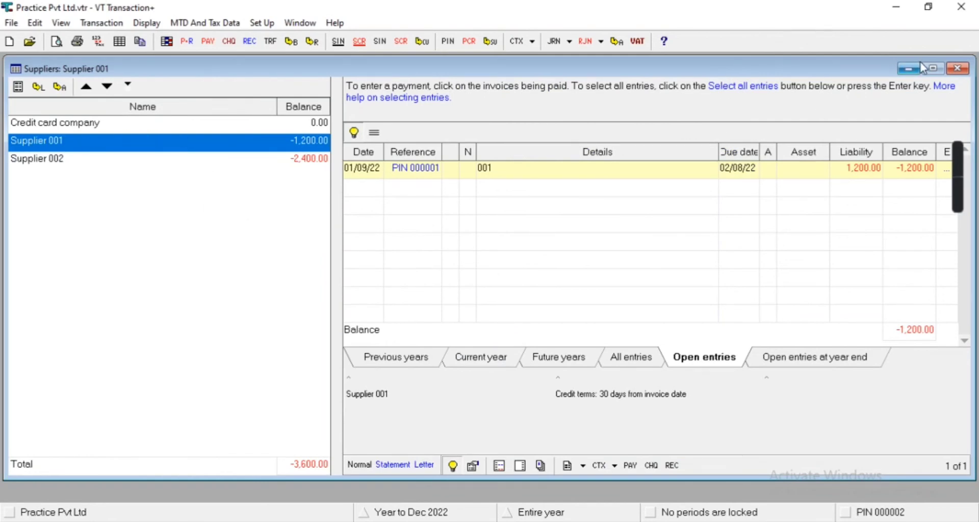
left_click(958, 68)
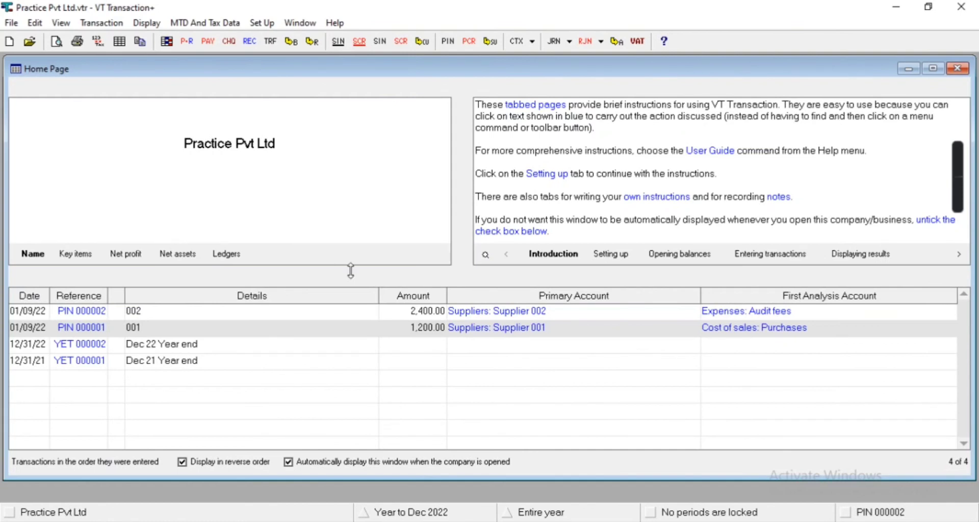